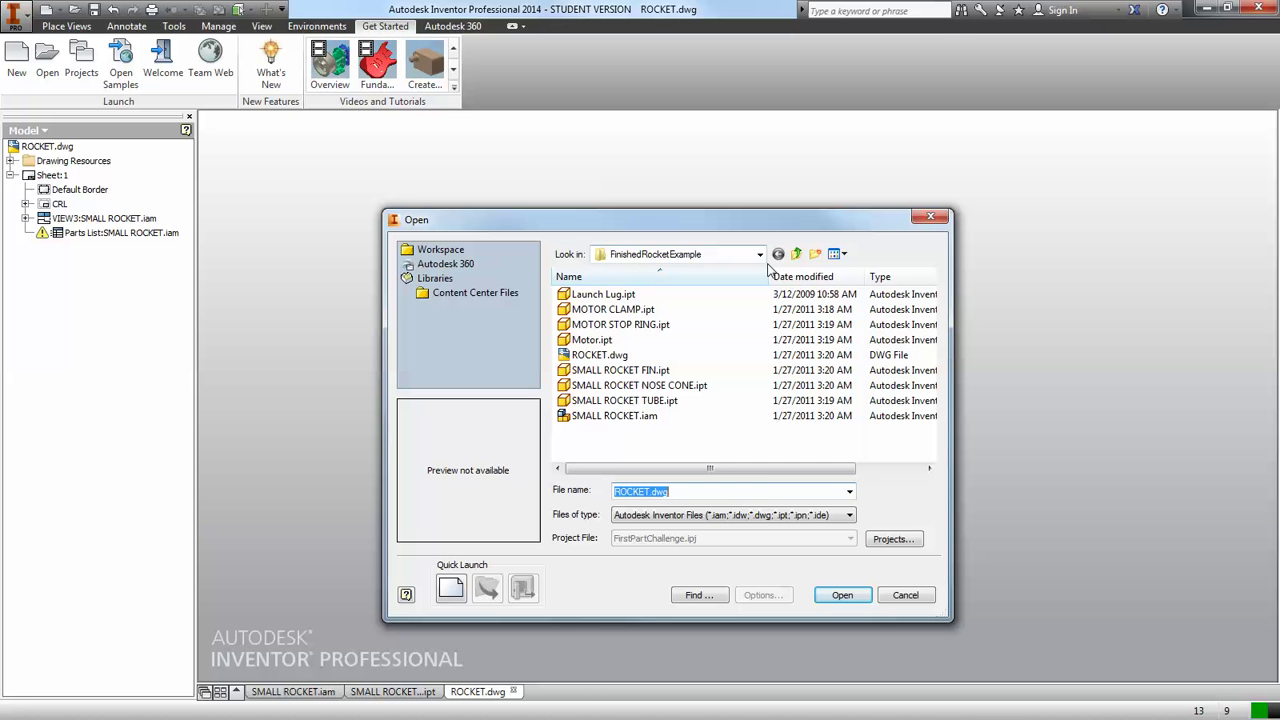
{"action": "left_click", "coordinate": [760, 255]}
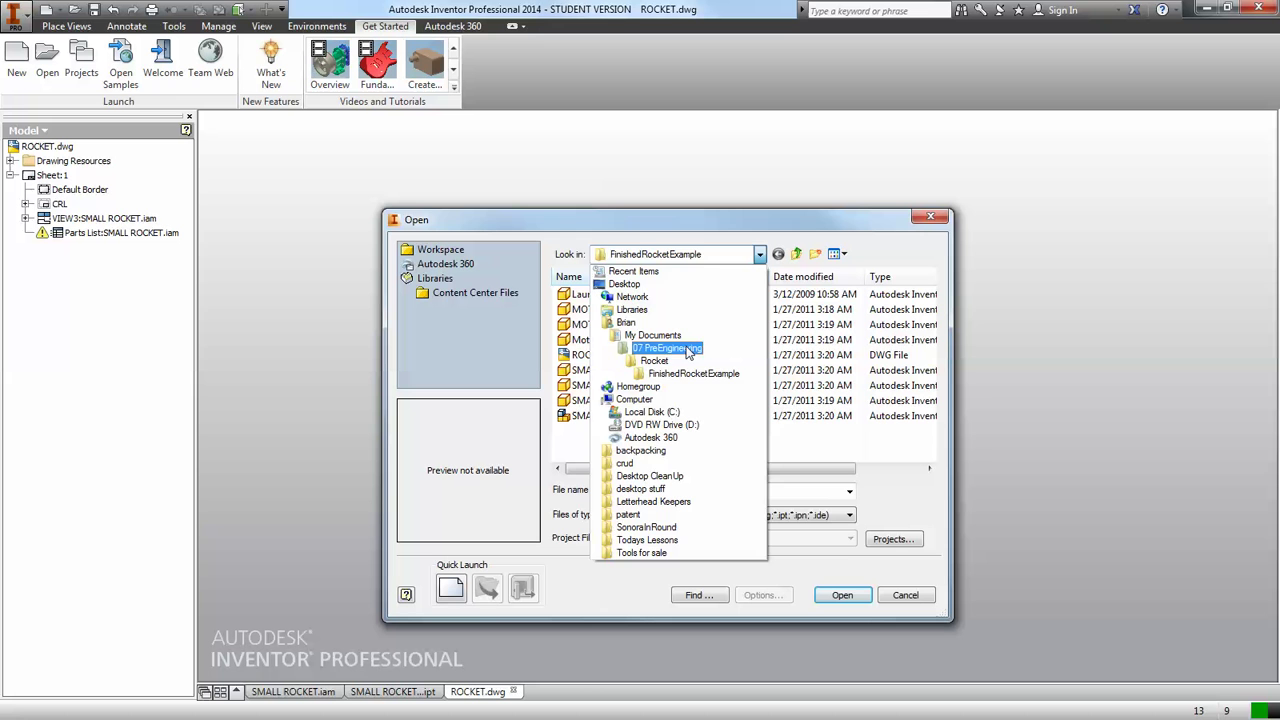
{"action": "left_click", "coordinate": [689, 375]}
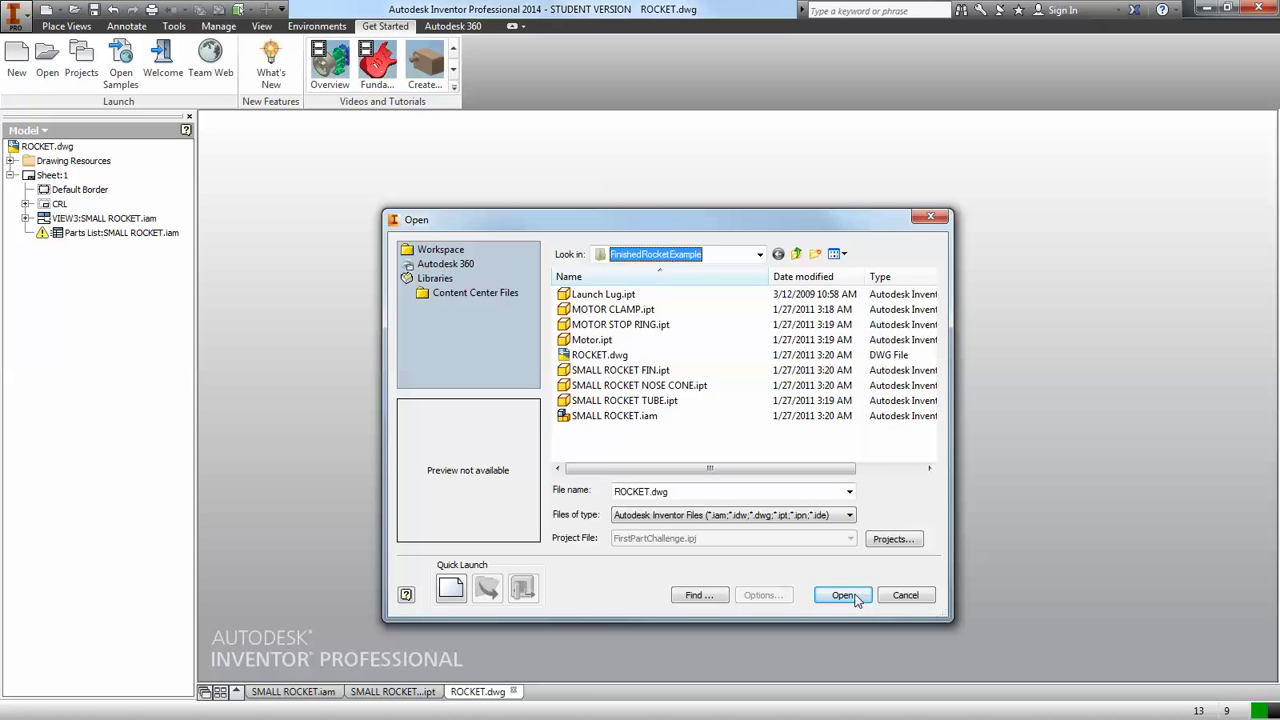
{"action": "left_click", "coordinate": [905, 595]}
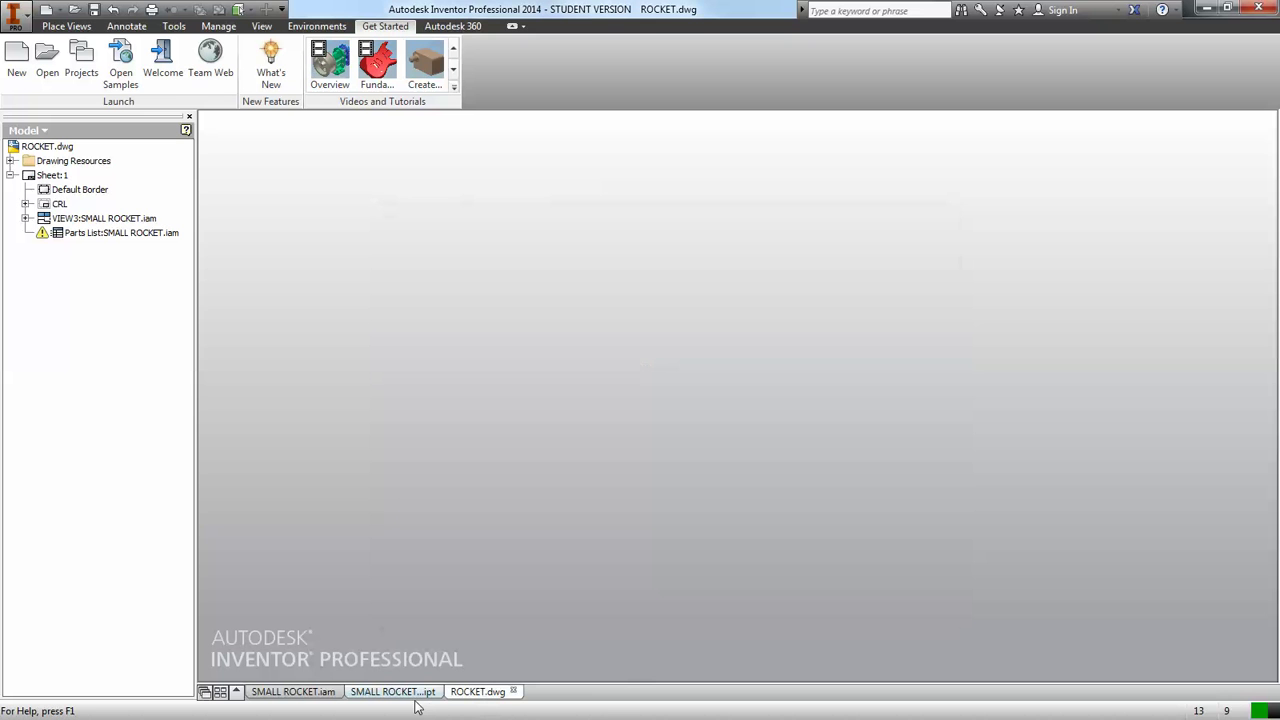
Switch to the SMALL ROCKET NOSE CONE.ipt part and rotate it with Free Orbit to inspect it from different angles
{"action": "left_click", "coordinate": [395, 692]}
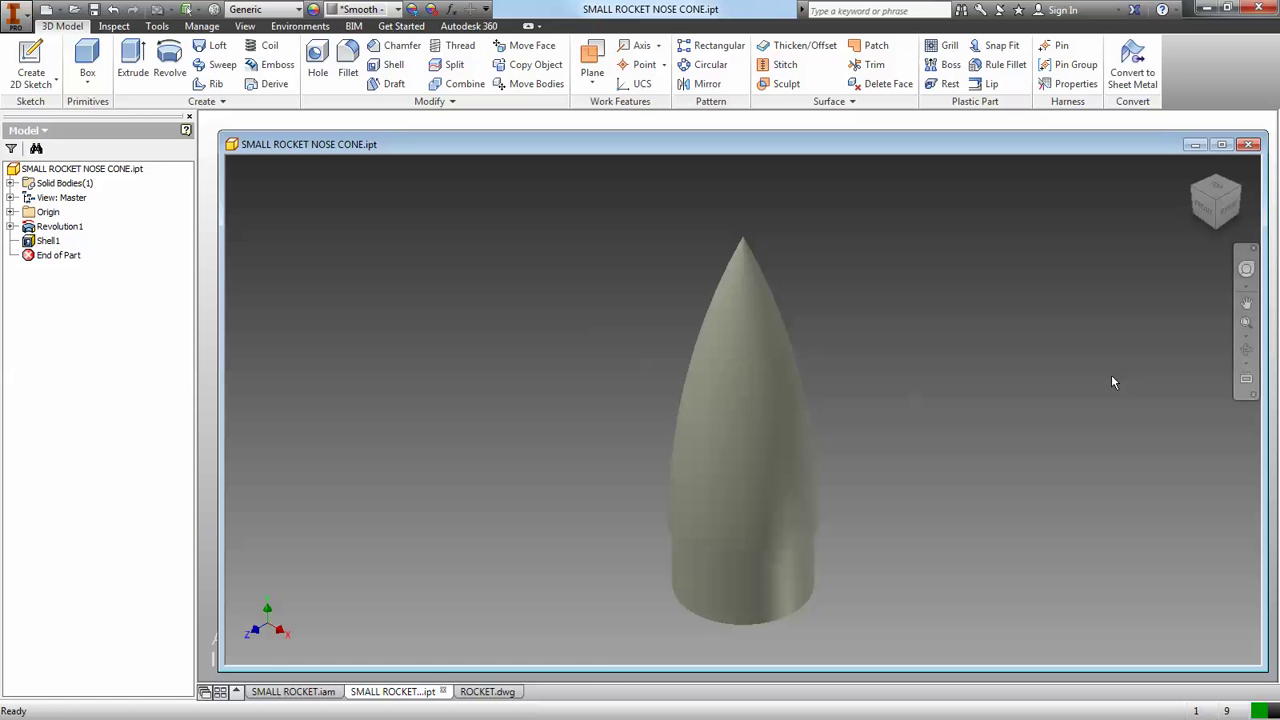
{"action": "left_click", "coordinate": [1246, 353]}
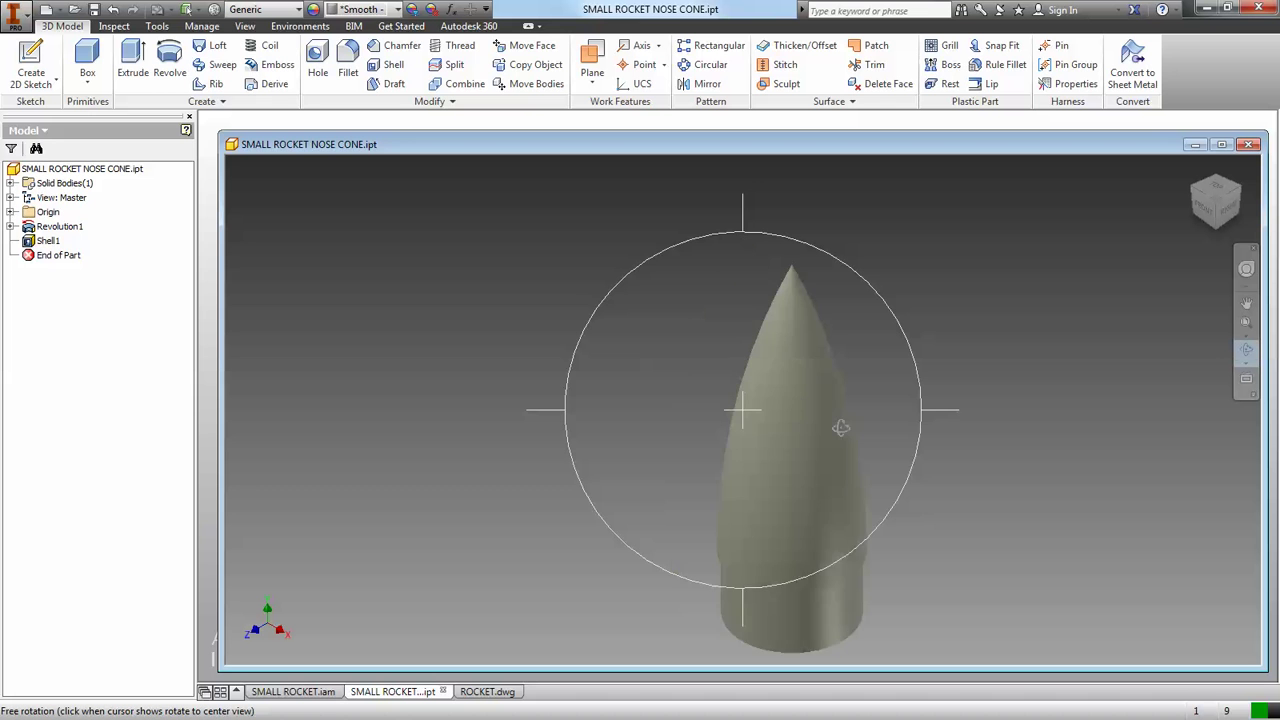
{"action": "key", "text": "Left"}
{"action": "key", "text": "Up"}
{"action": "key", "text": "Up"}
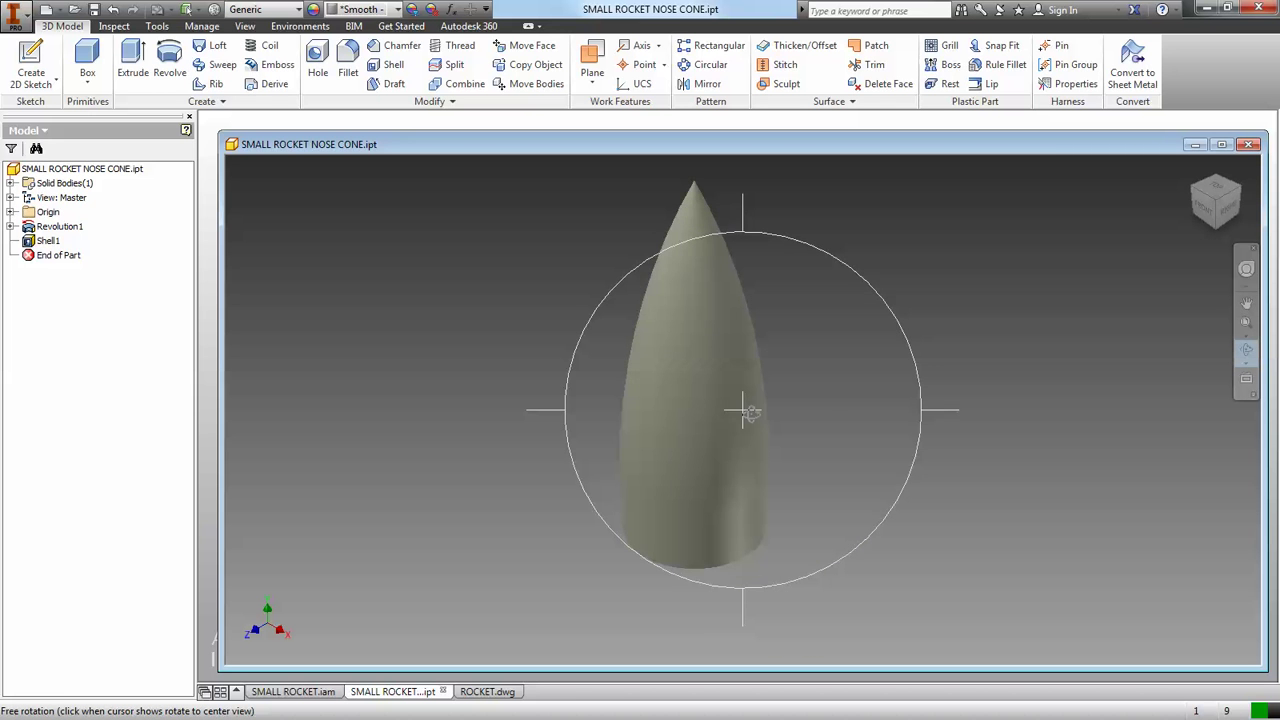
{"action": "left_click_drag", "start_coordinate": [717, 414], "coordinate": [771, 423]}
{"action": "left_click_drag", "start_coordinate": [912, 425], "coordinate": [716, 595]}
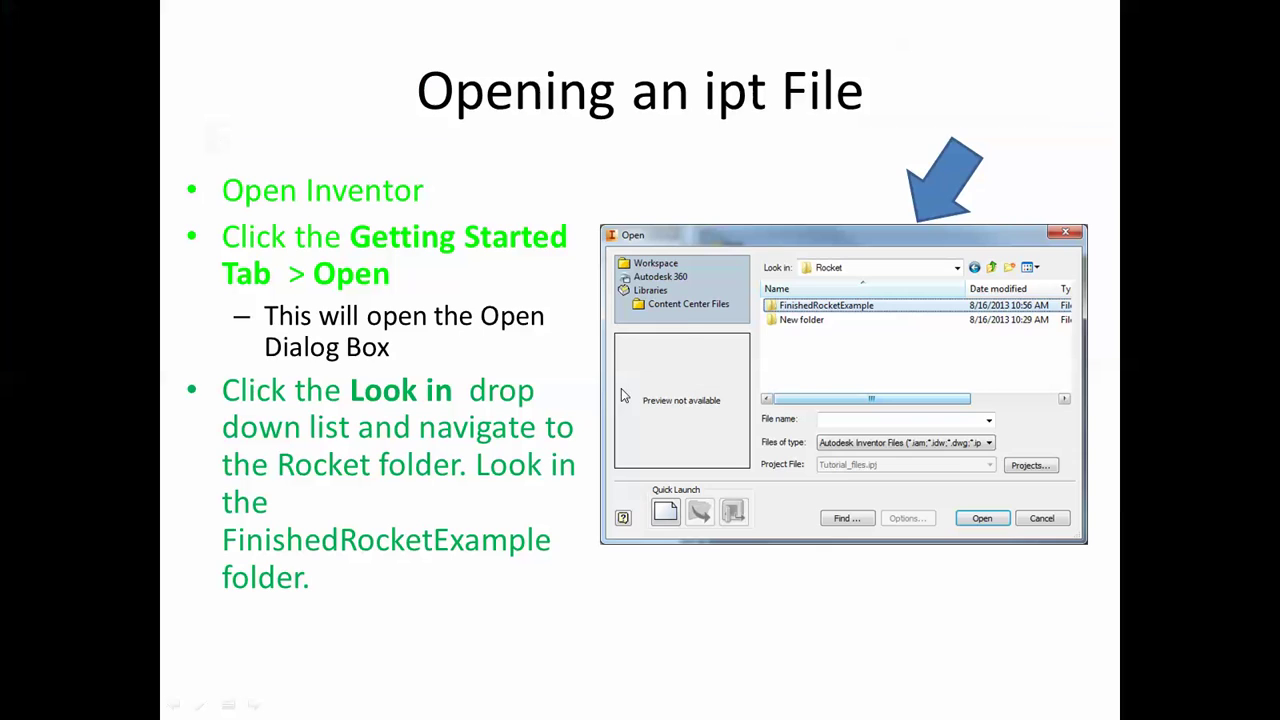
{"action": "left_click", "coordinate": [445, 558]}
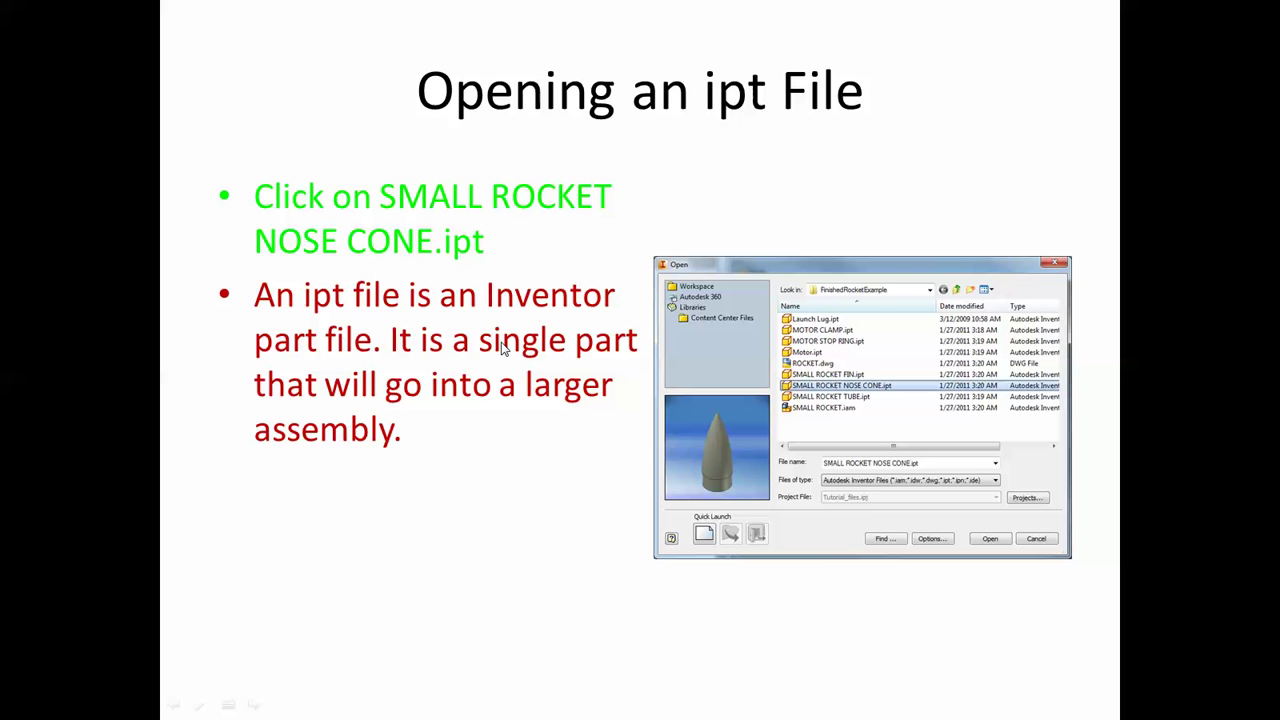
{"action": "left_click", "coordinate": [404, 440]}
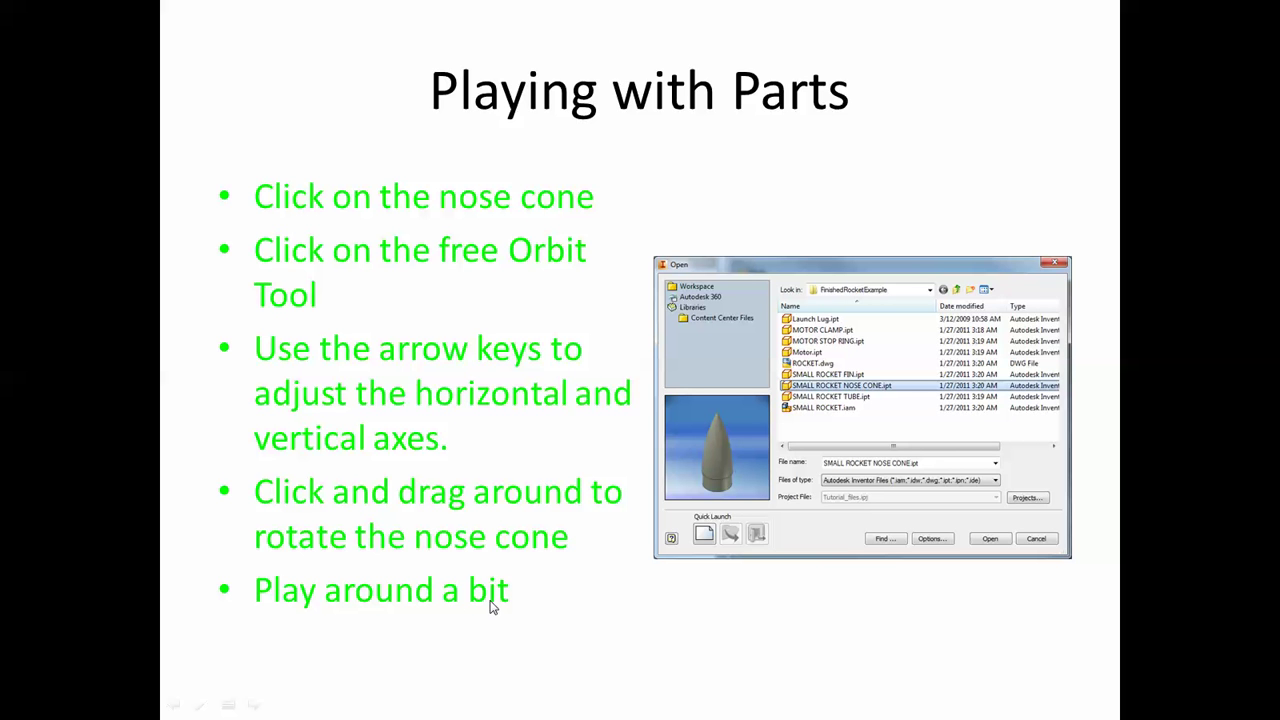
{"action": "left_click", "coordinate": [488, 610]}
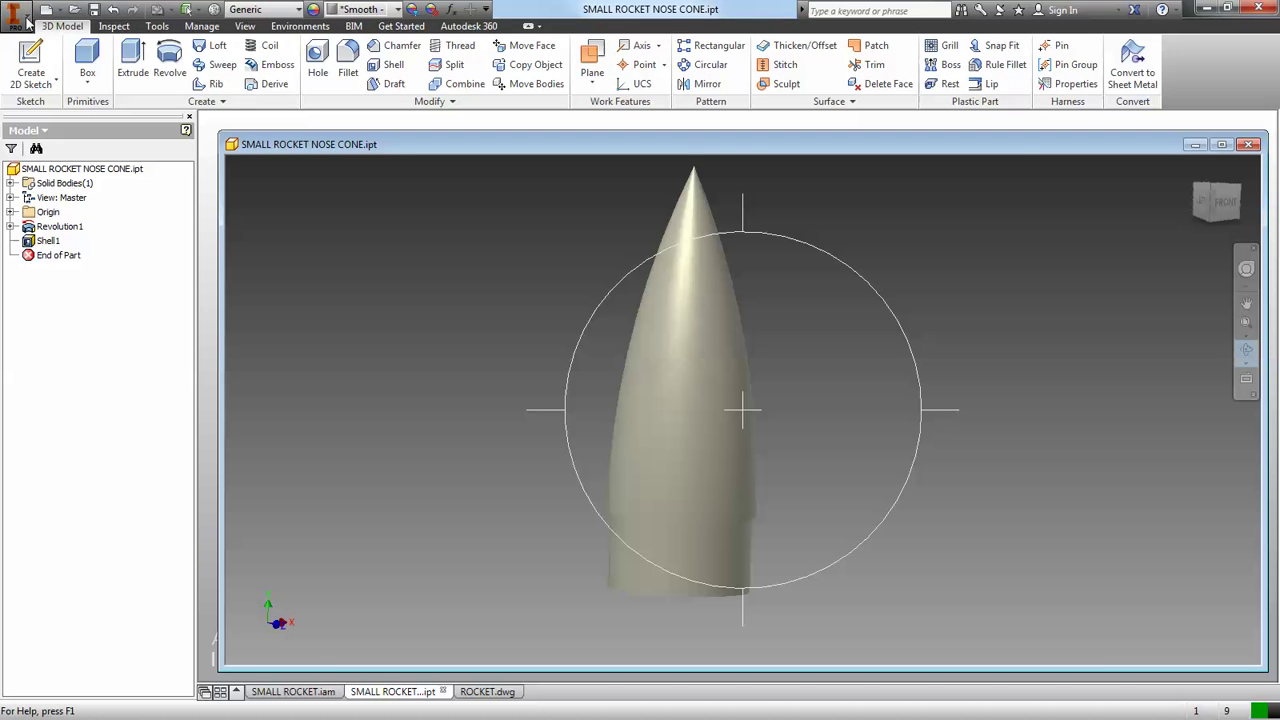
{"action": "left_click", "coordinate": [28, 18]}
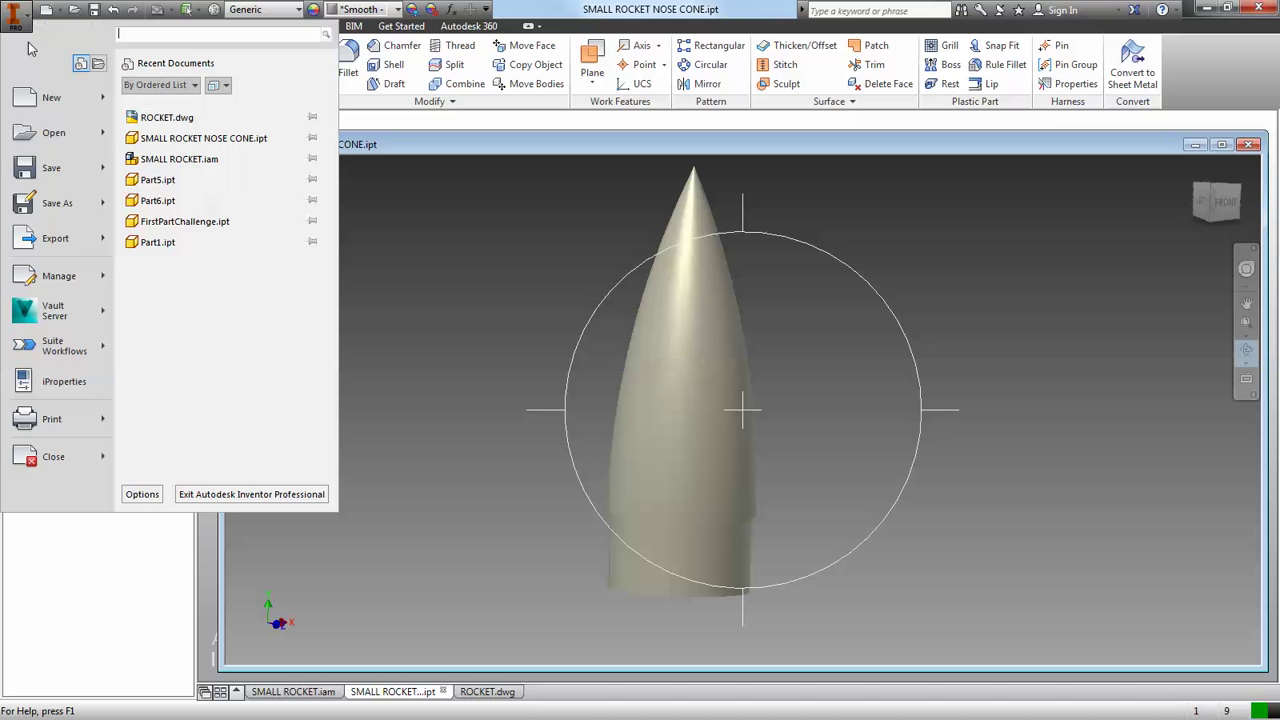
{"action": "left_click", "coordinate": [72, 137]}
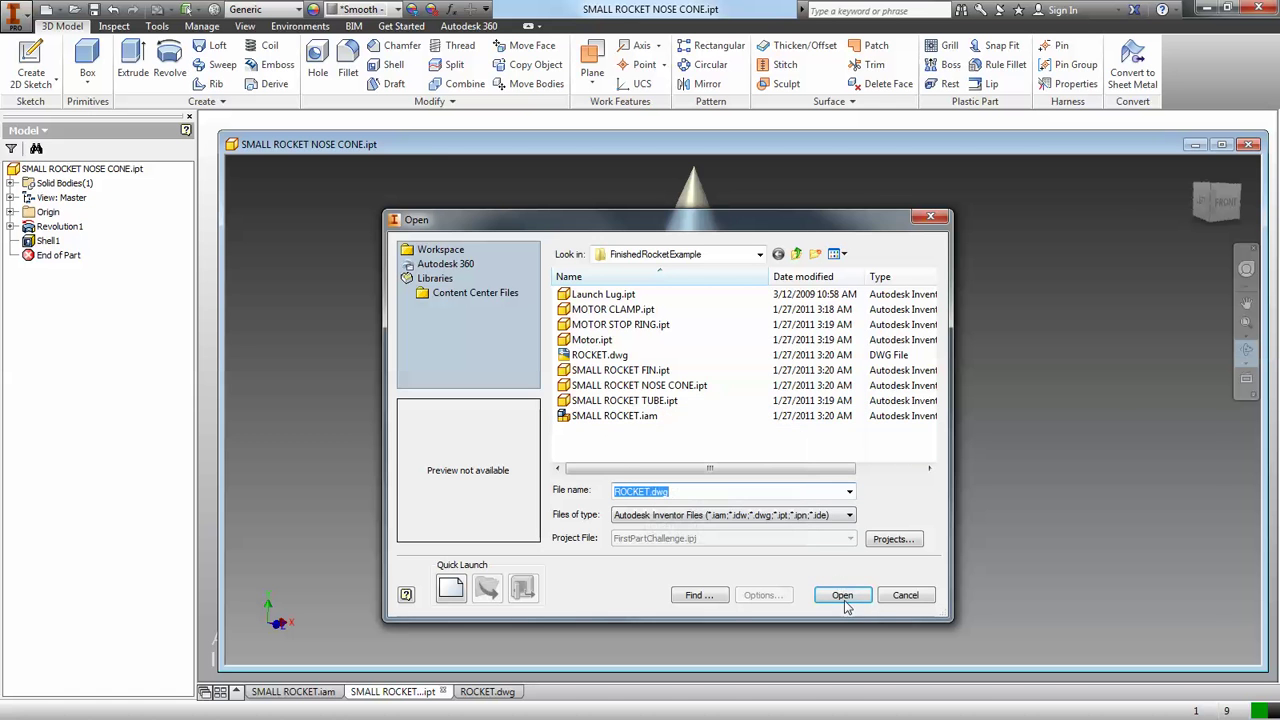
{"action": "left_click", "coordinate": [903, 597]}
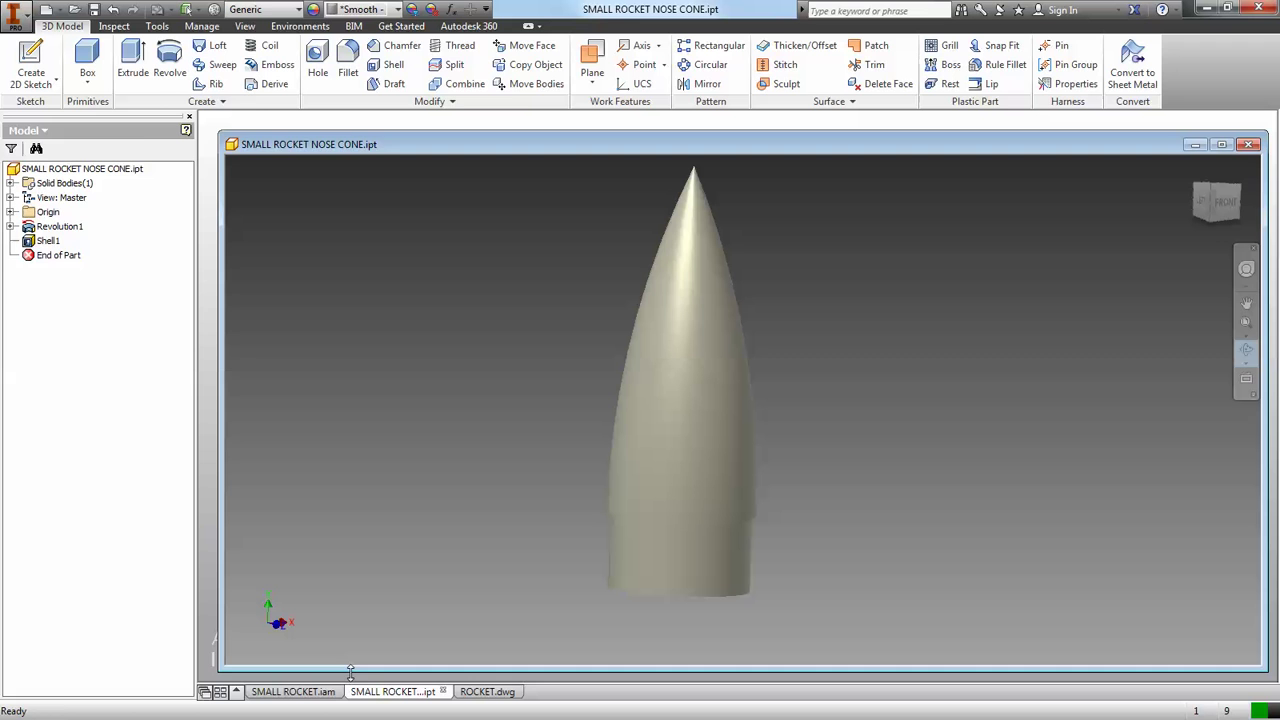
Switch to the SMALL ROCKET.iam assembly, enlarge its view and rotate it with Free Orbit to inspect the rocket
{"action": "left_click", "coordinate": [318, 692]}
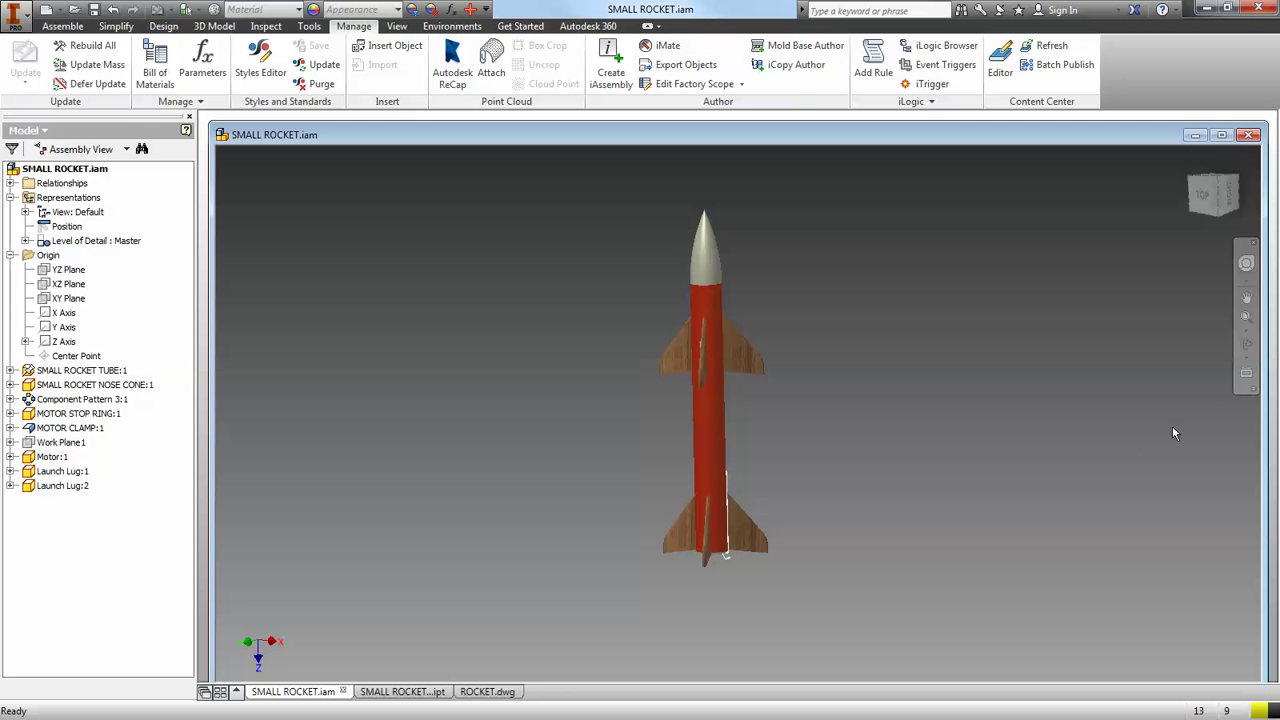
{"action": "left_click", "coordinate": [1246, 317]}
{"action": "left_click_drag", "start_coordinate": [638, 346], "coordinate": [816, 492]}
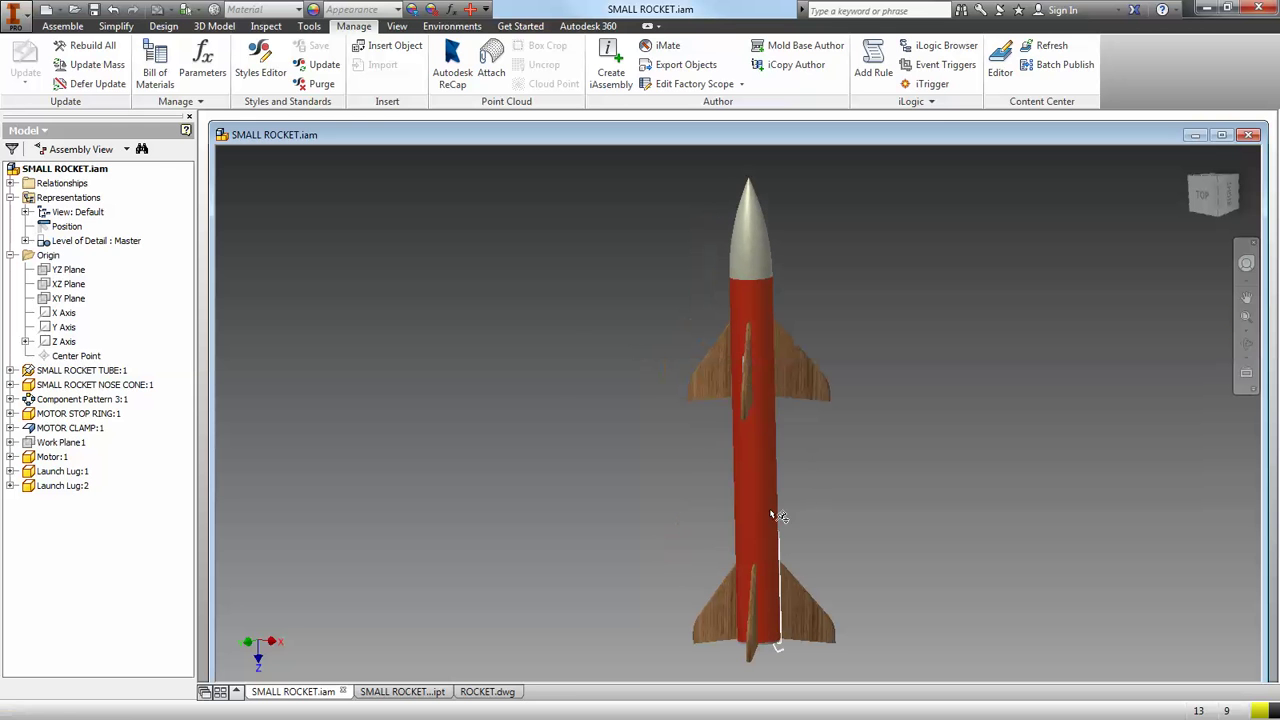
{"action": "left_click", "coordinate": [1246, 344]}
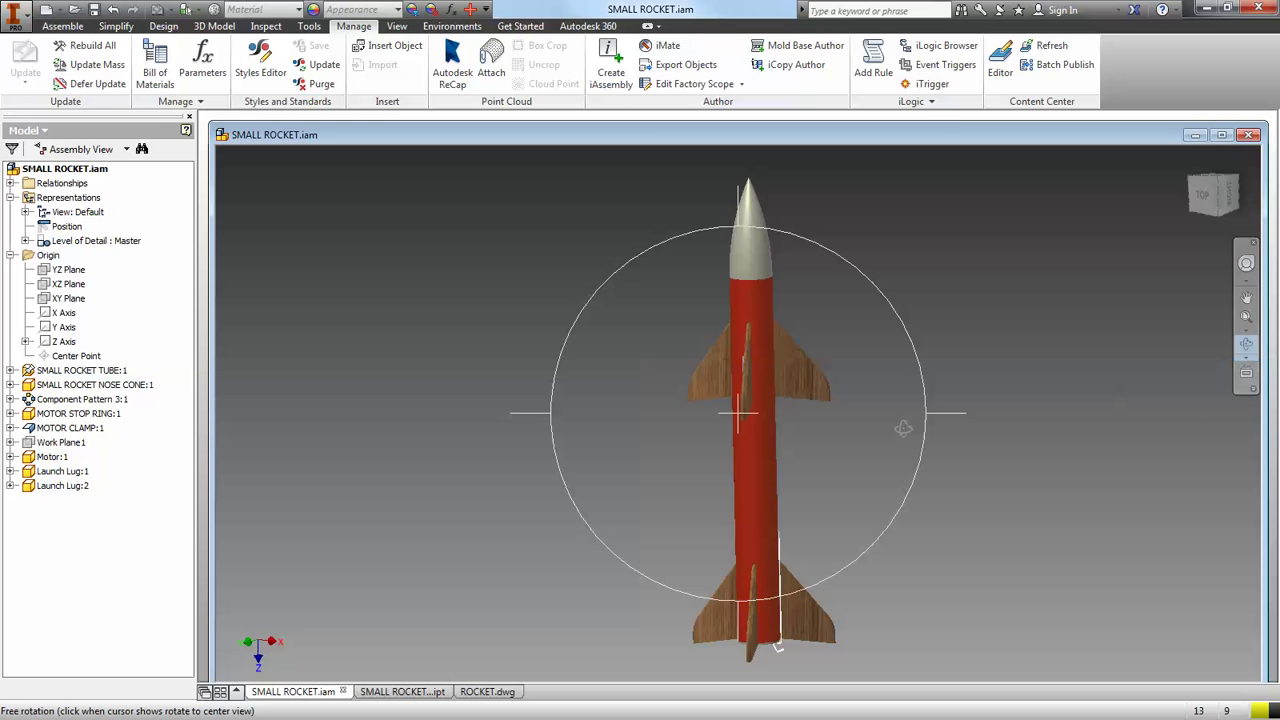
{"action": "left_click_drag", "start_coordinate": [804, 434], "coordinate": [870, 506]}
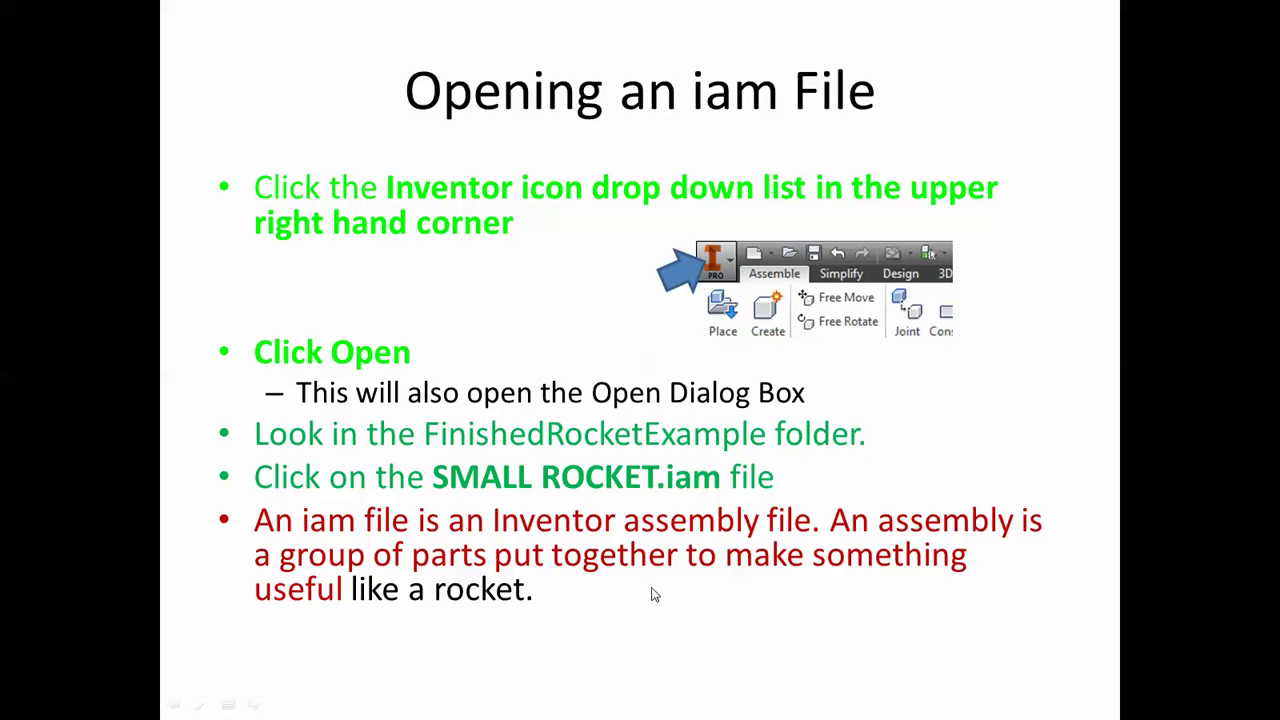
{"action": "left_click", "coordinate": [653, 590]}
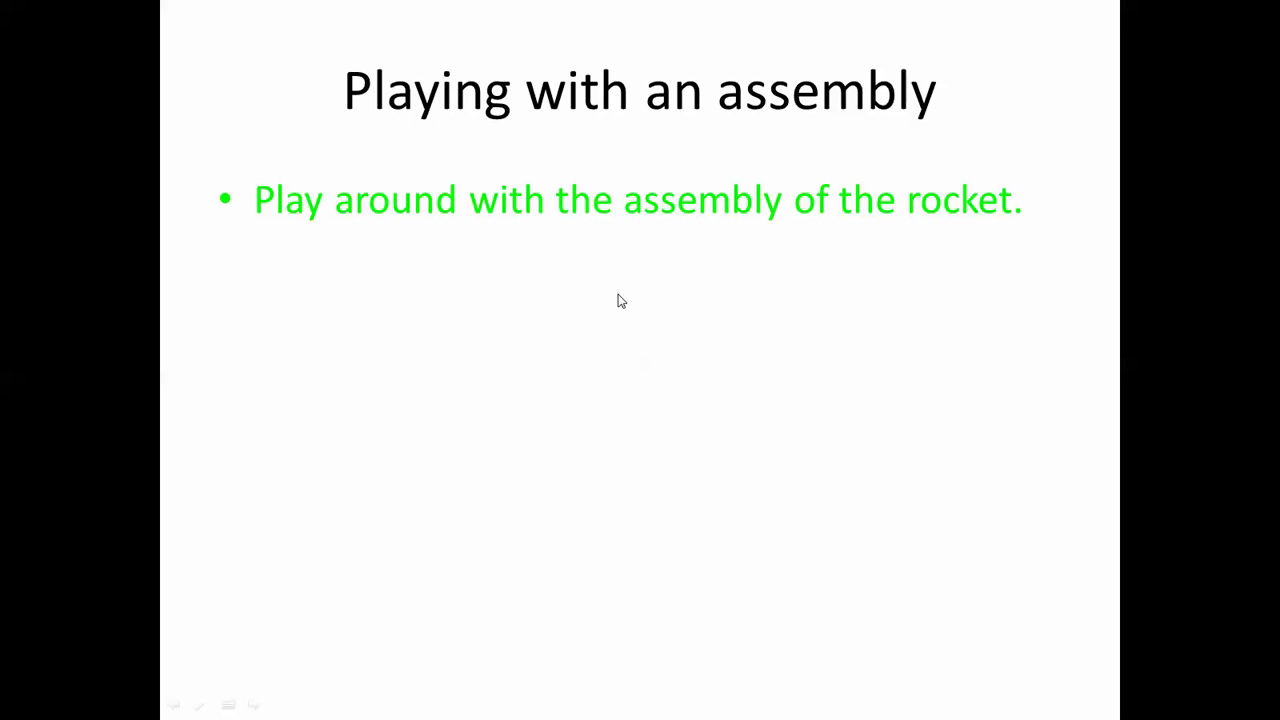
{"action": "left_click", "coordinate": [765, 258]}
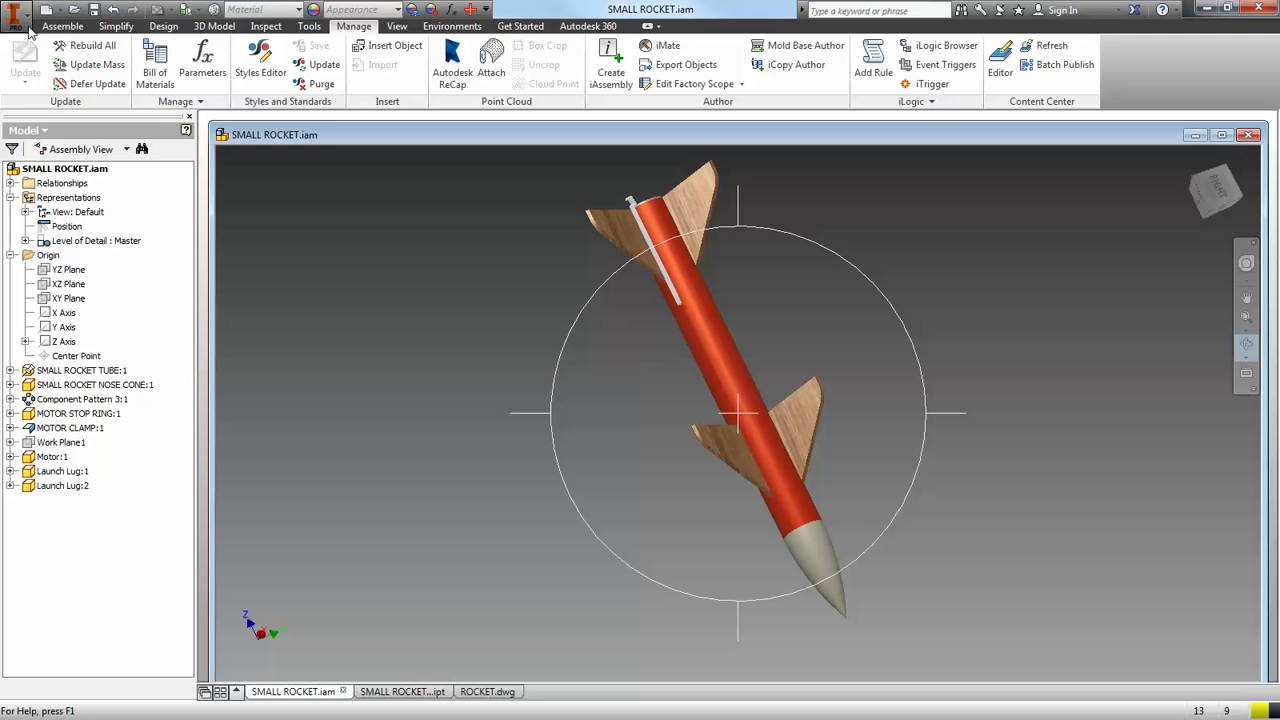
{"action": "left_click", "coordinate": [16, 18]}
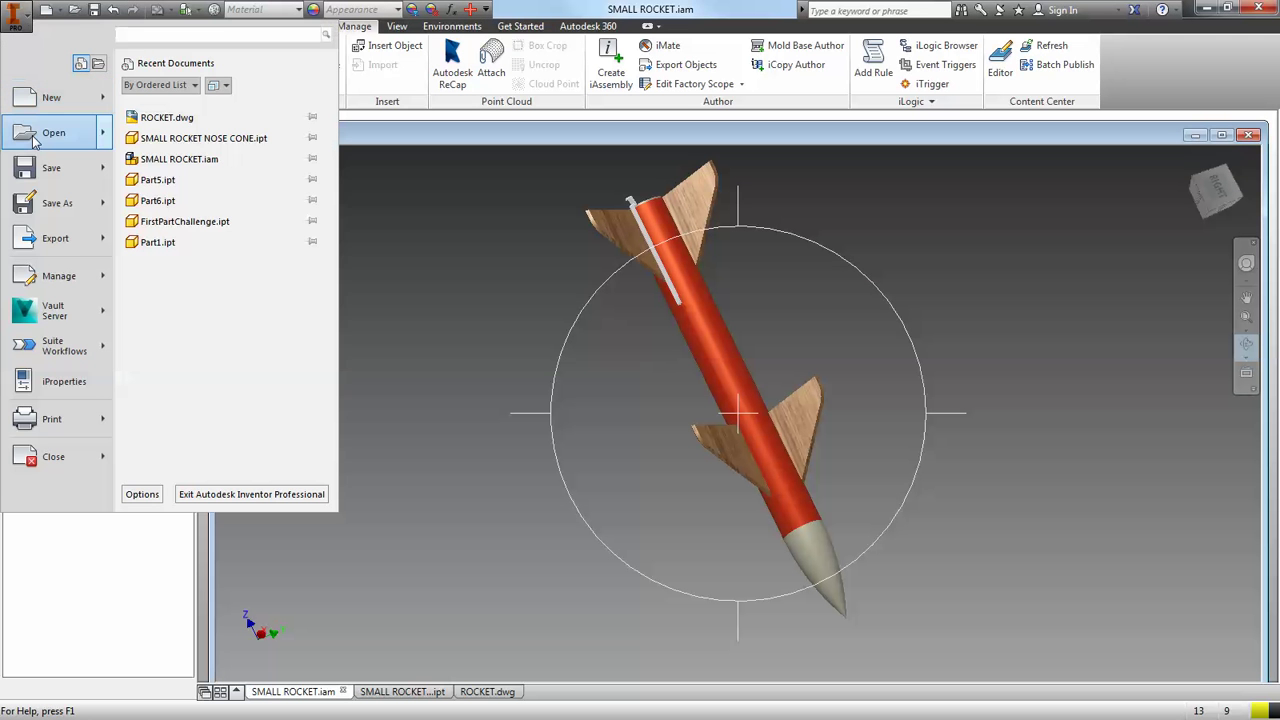
{"action": "mouse_move", "coordinate": [45, 136]}
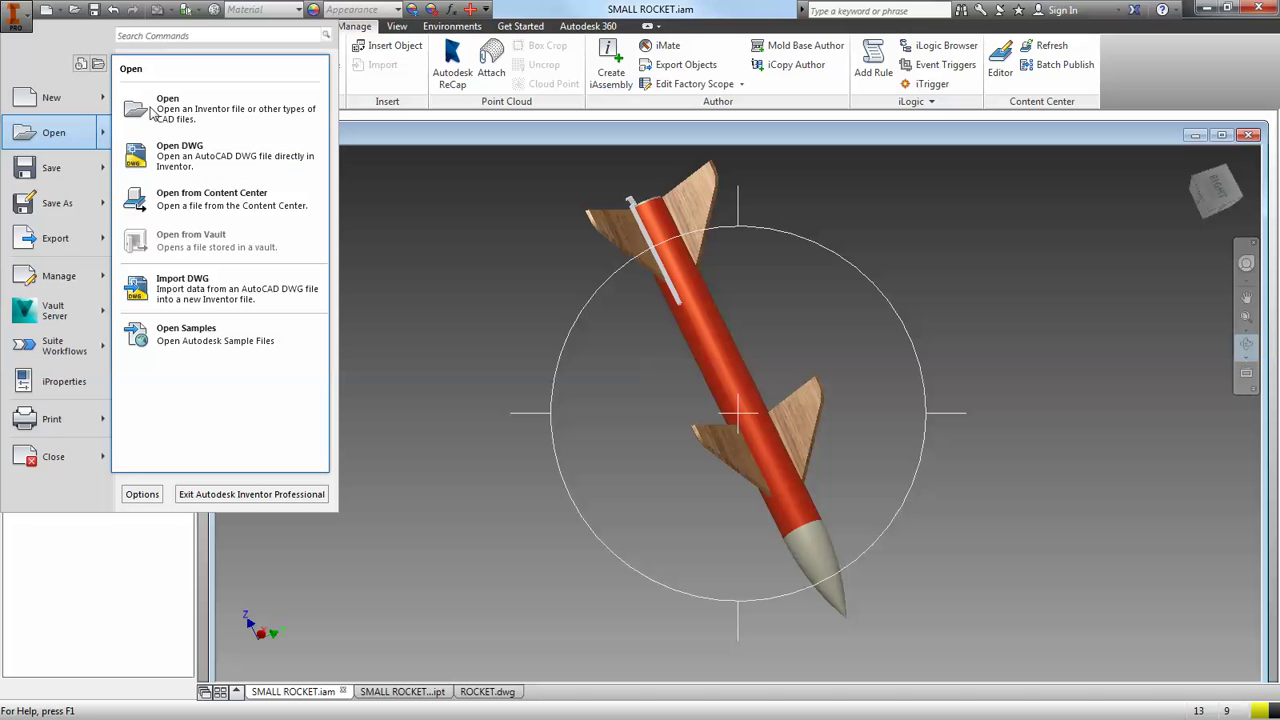
{"action": "left_click", "coordinate": [156, 111]}
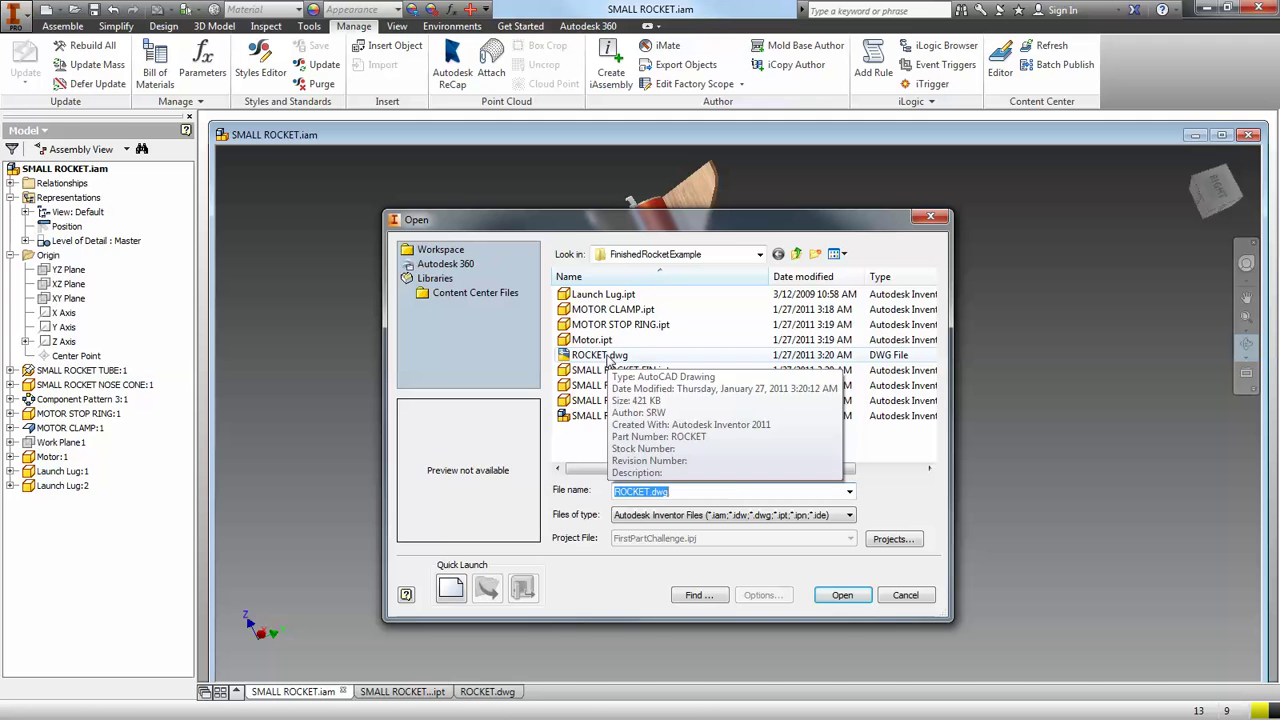
{"action": "left_click", "coordinate": [905, 595]}
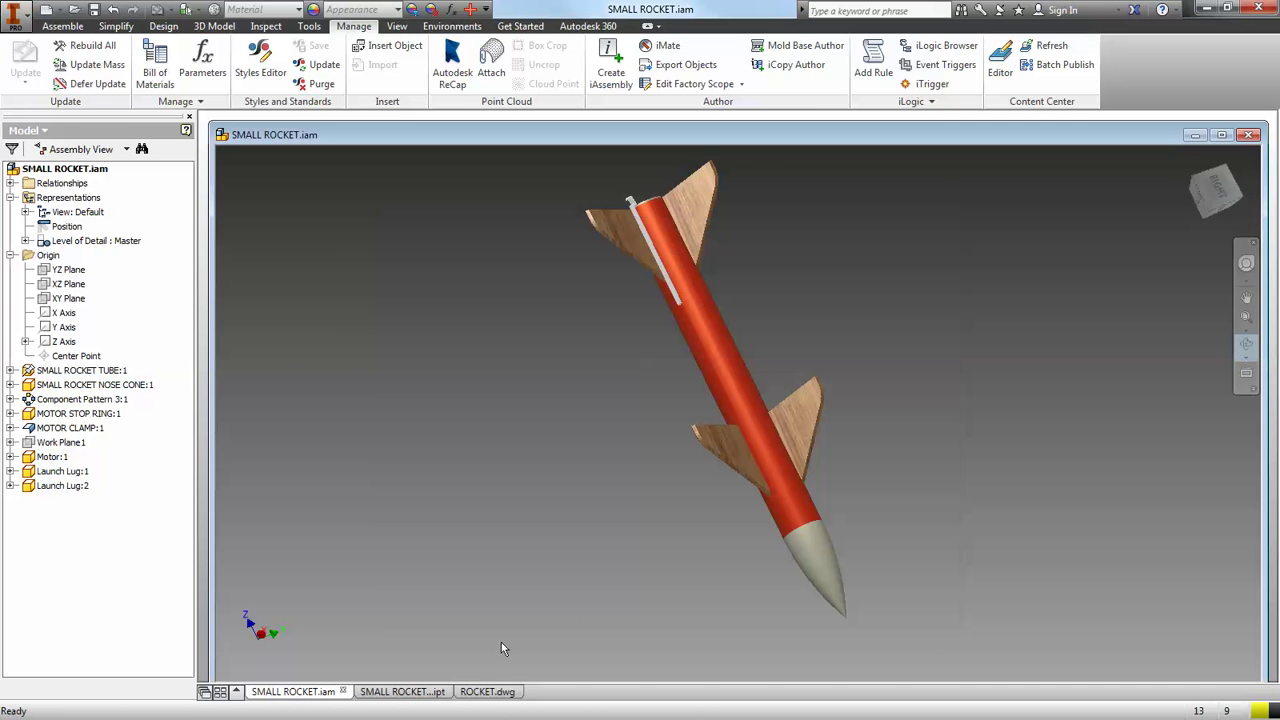
Switch to the ROCKET.dwg drawing and examine its dimensioned views, section A-A, detail A and parts list
{"action": "left_click", "coordinate": [489, 691]}
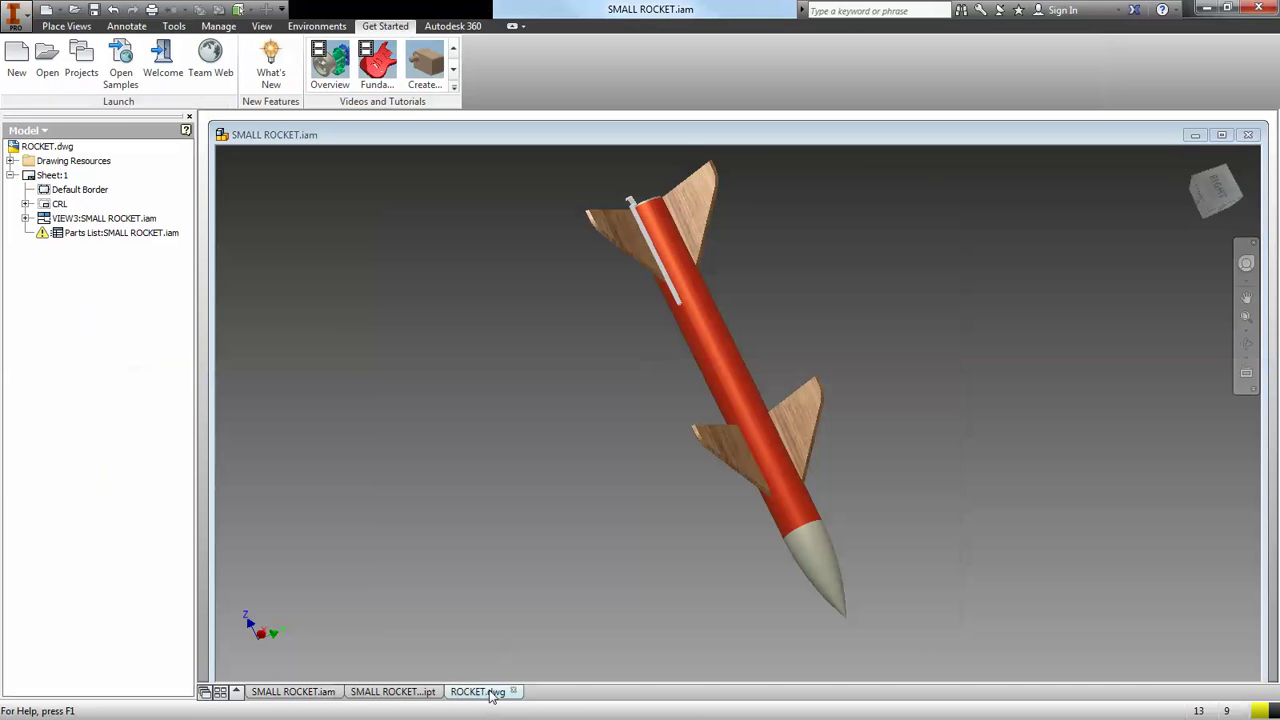
{"action": "scroll", "coordinate": [617, 549], "scroll_direction": "up", "scroll_amount": 3}
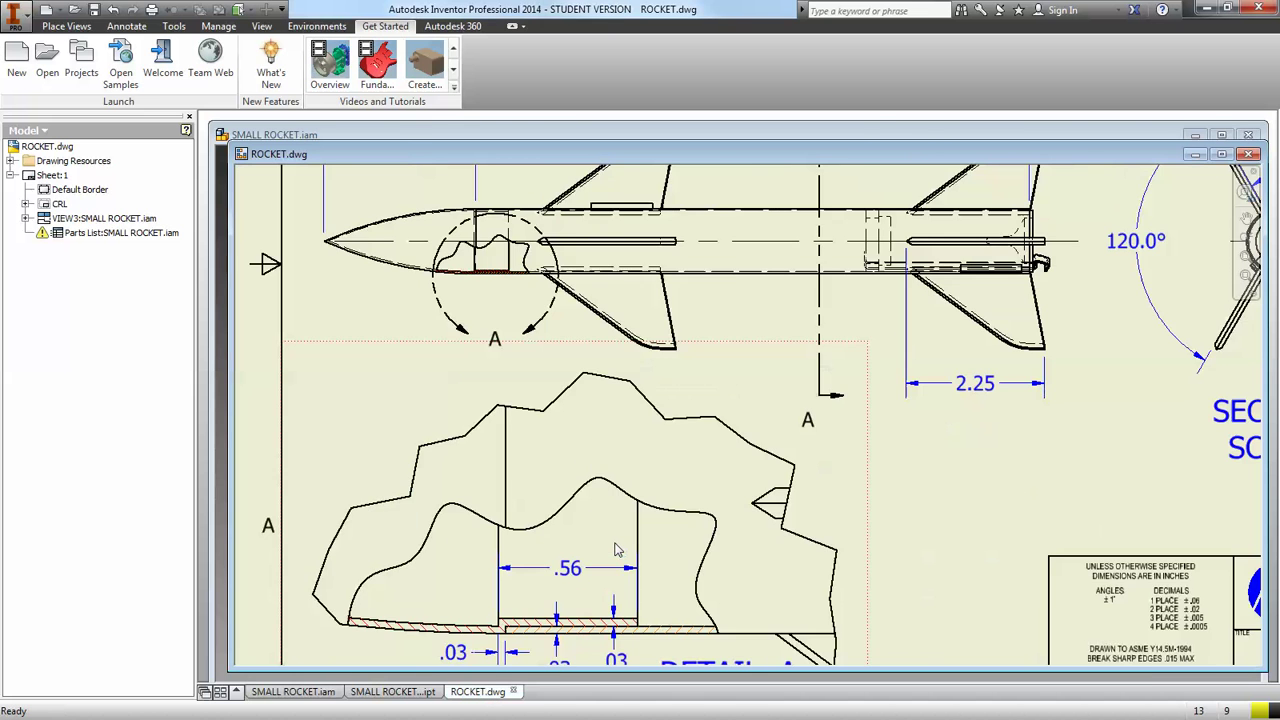
{"action": "scroll", "coordinate": [617, 549], "scroll_direction": "down", "scroll_amount": 5}
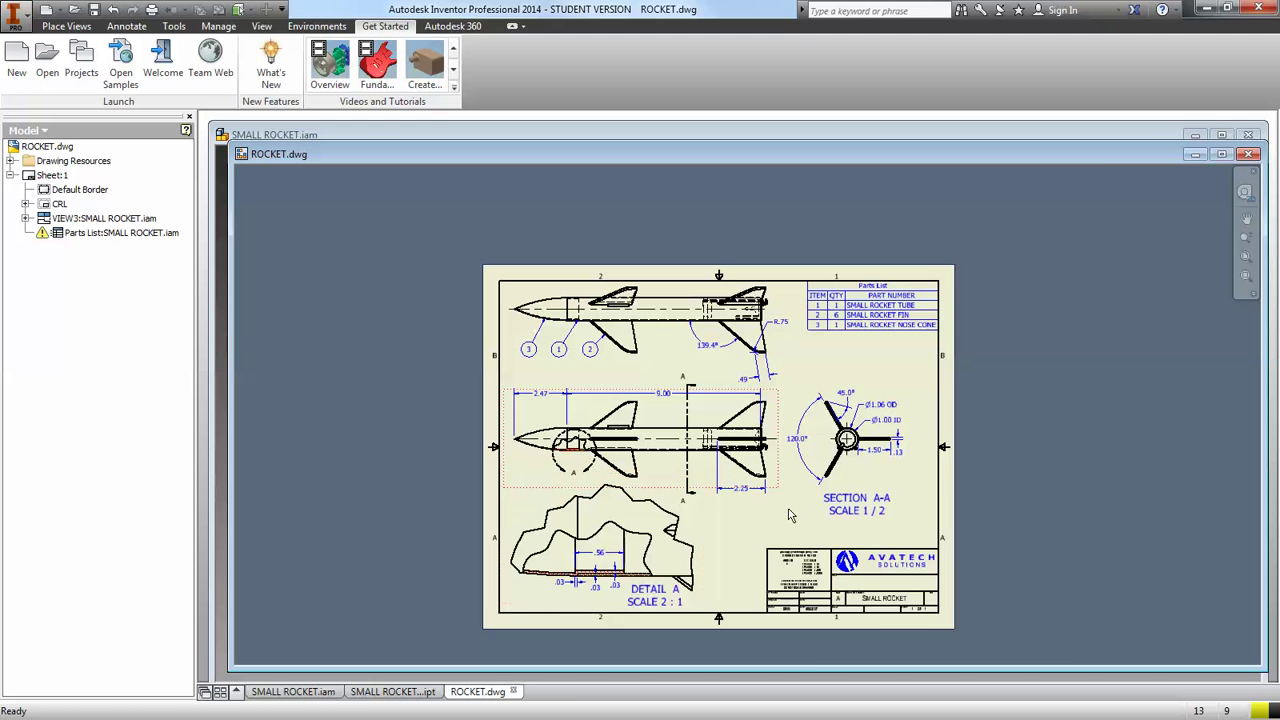
{"action": "scroll", "coordinate": [788, 515], "scroll_direction": "up", "scroll_amount": 3}
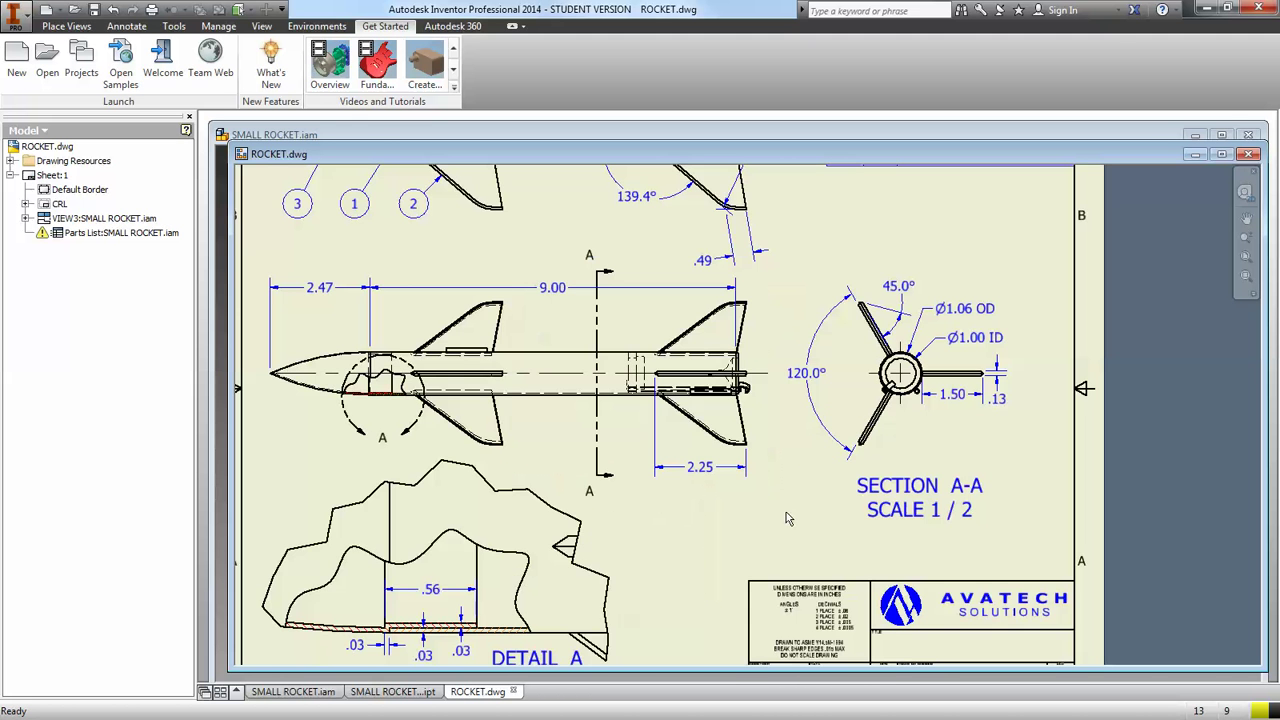
{"action": "scroll", "coordinate": [786, 518], "scroll_direction": "down", "scroll_amount": 3}
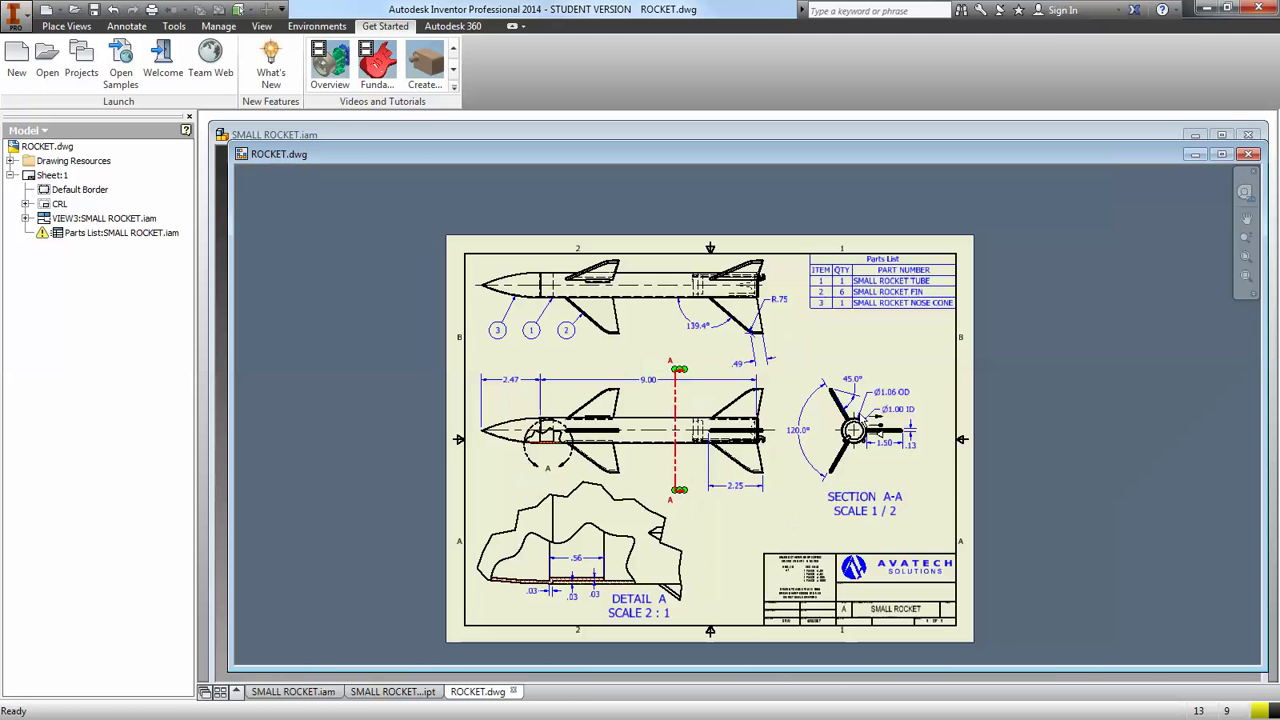
{"action": "left_click", "coordinate": [862, 420]}
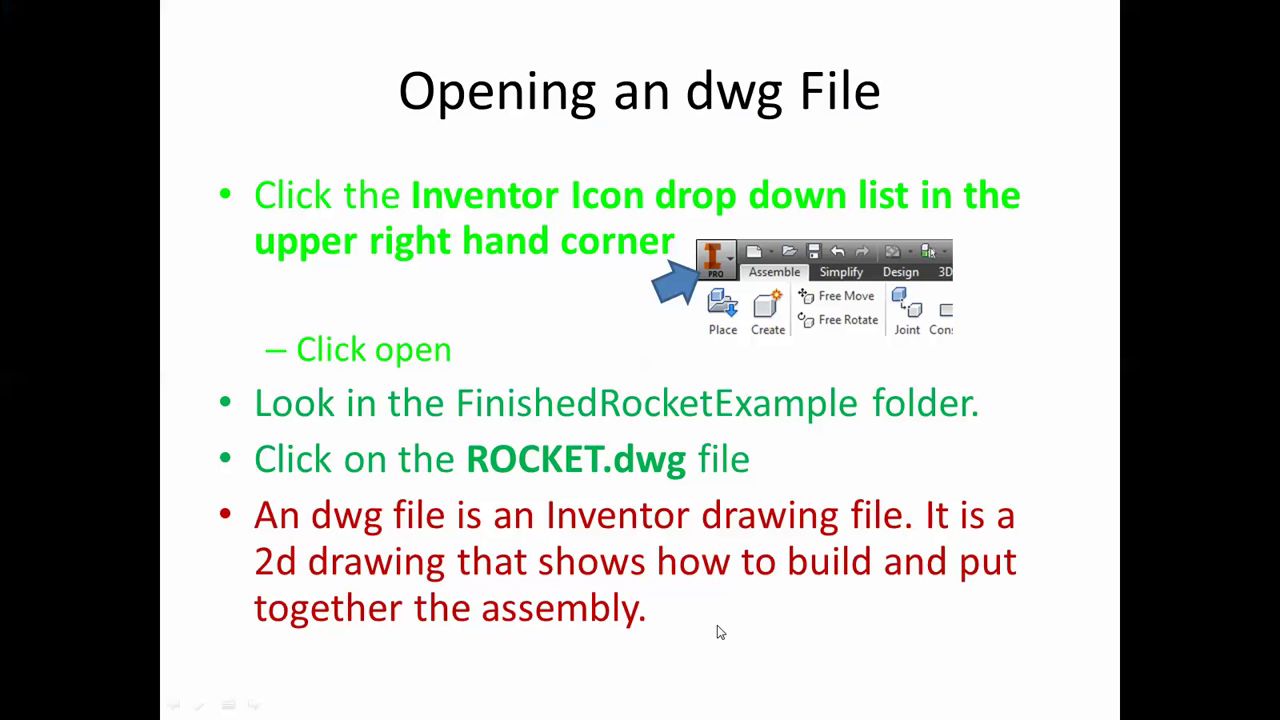
{"action": "left_click", "coordinate": [717, 625]}
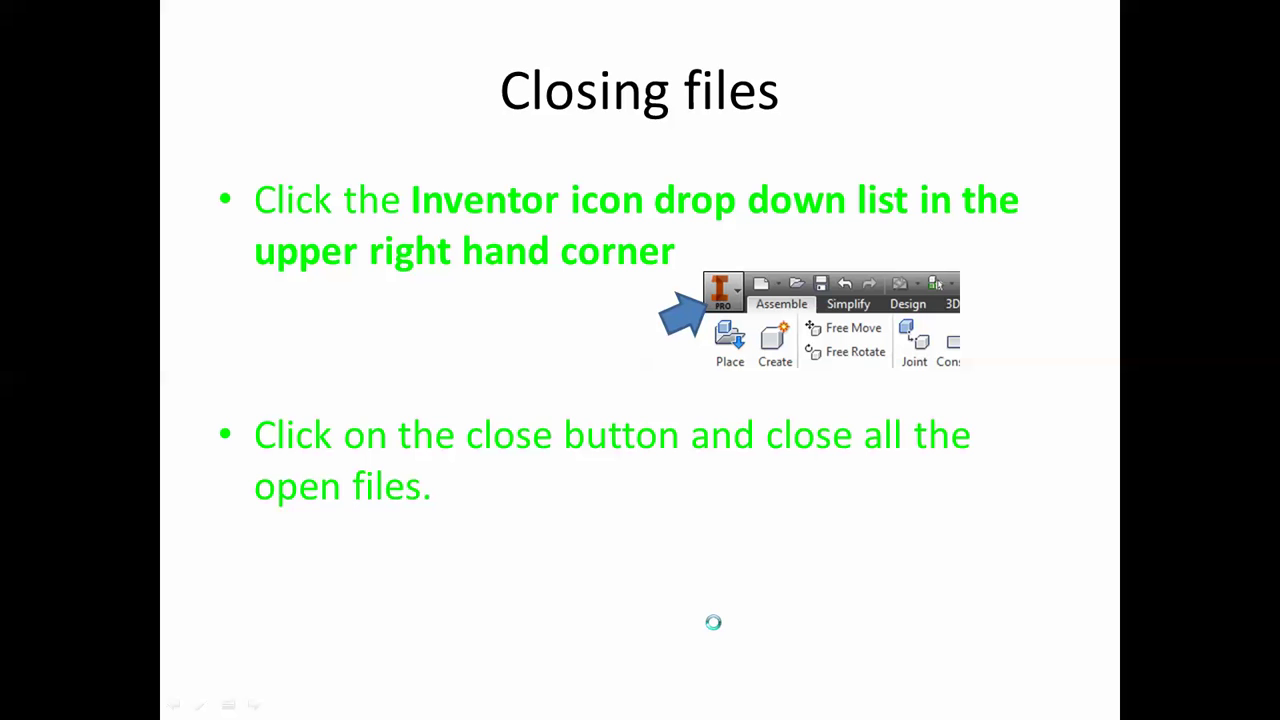
{"action": "key", "text": "Left"}
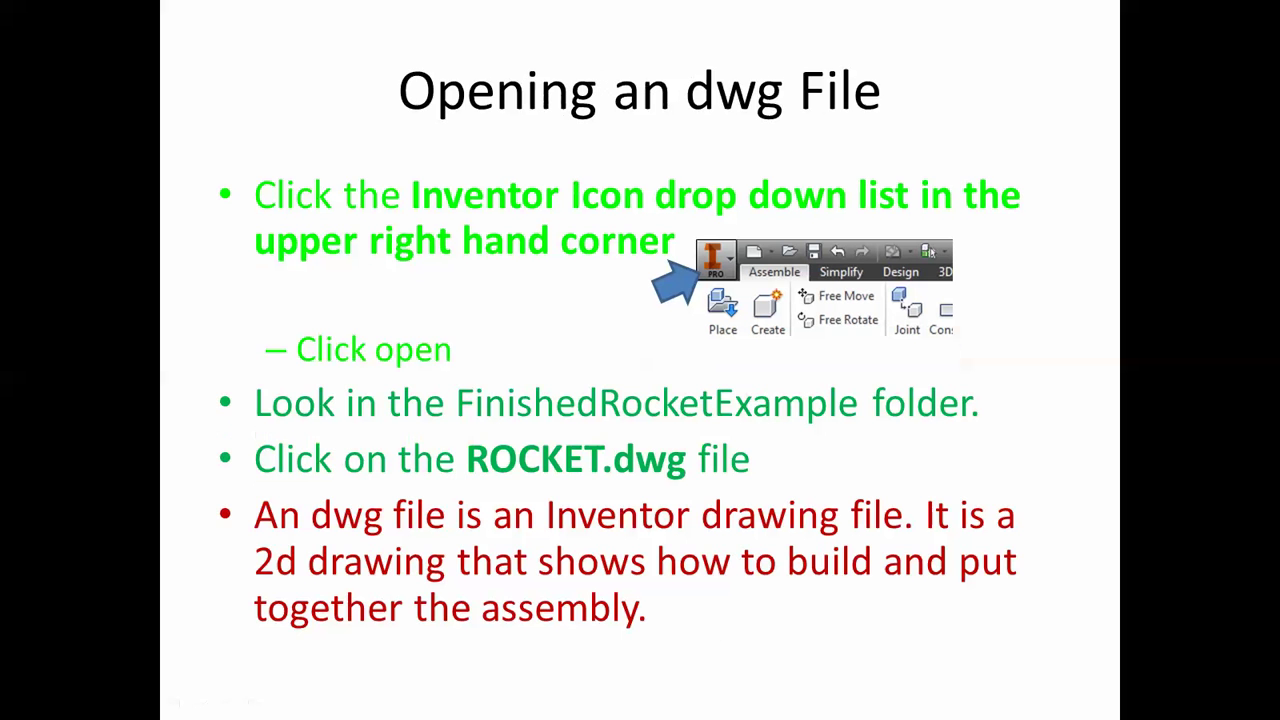
{"action": "left_click", "coordinate": [684, 627]}
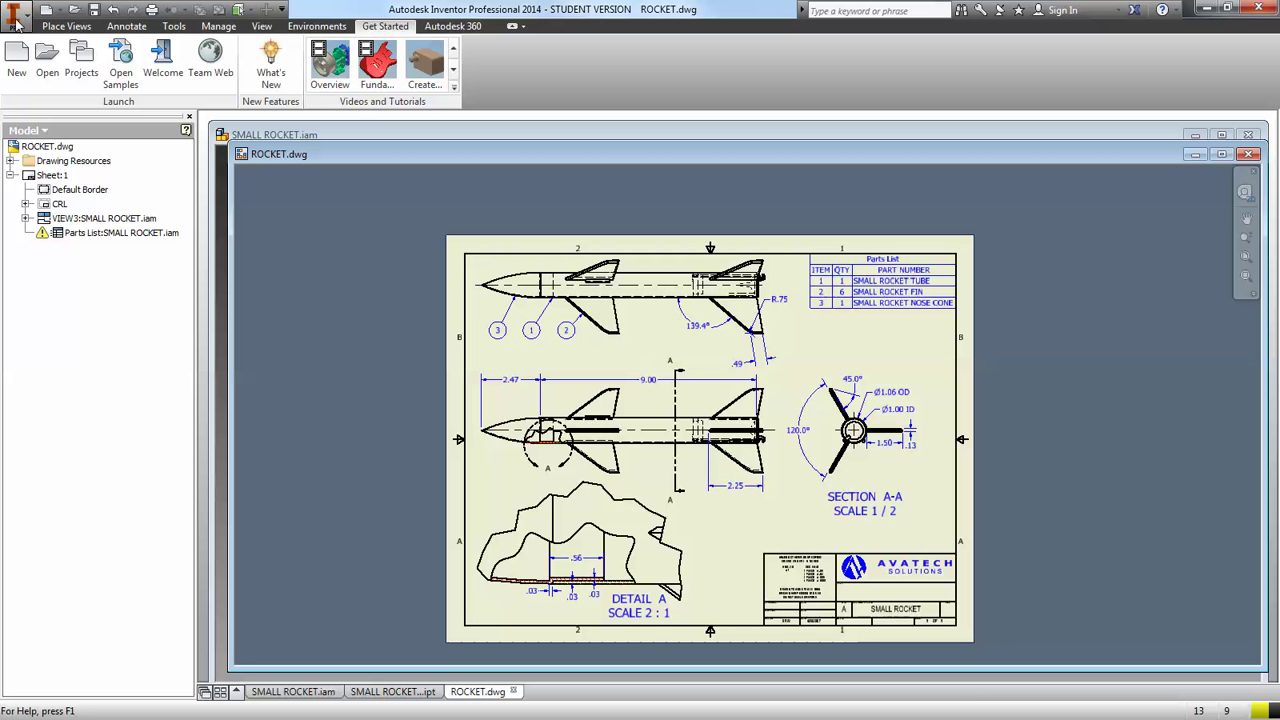
Close the ROCKET.dwg drawing without saving its changes
{"action": "left_click", "coordinate": [24, 20]}
{"action": "left_click", "coordinate": [68, 459]}
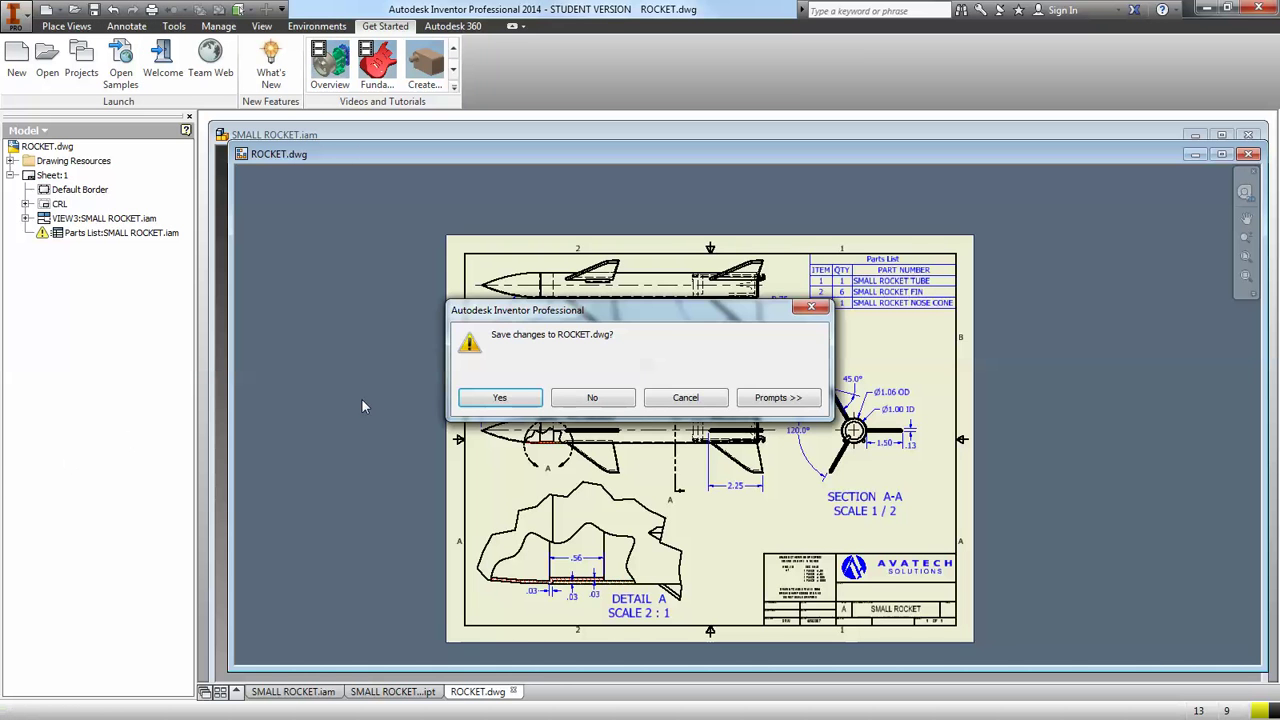
{"action": "left_click", "coordinate": [585, 402]}
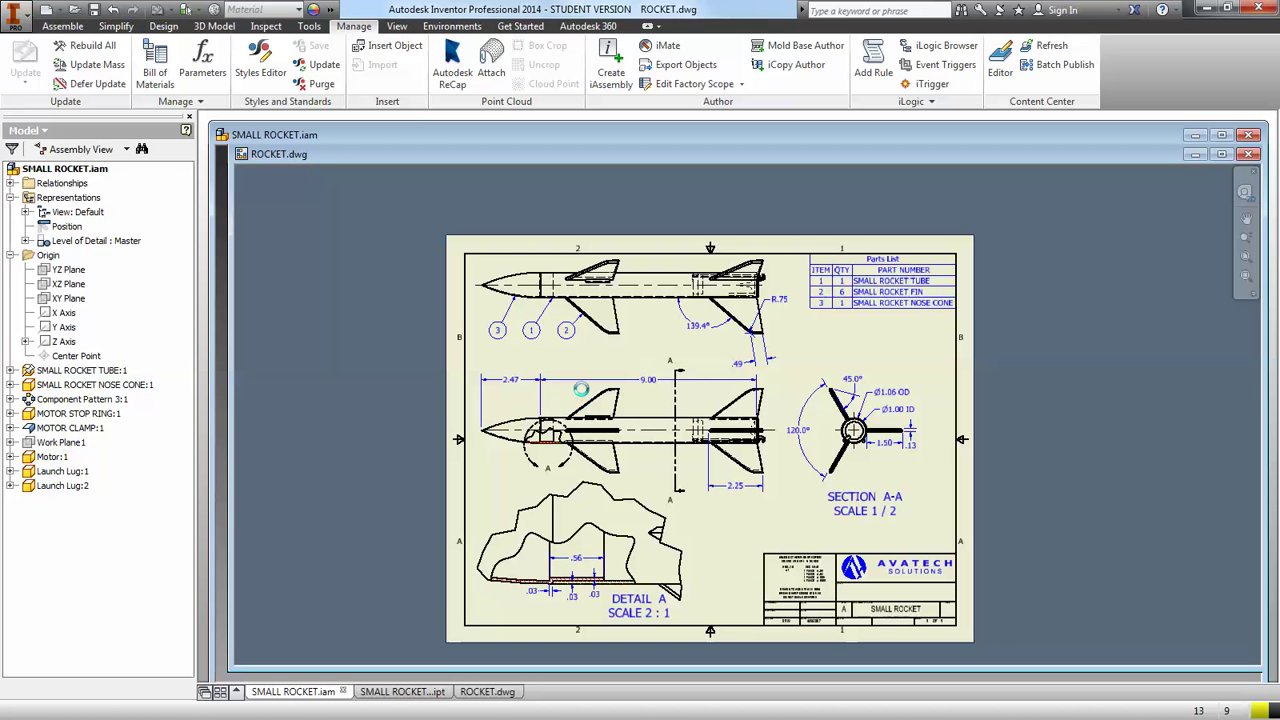
Close the SMALL ROCKET.iam assembly without saving its changes, and close the SMALL ROCKET NOSE CONE.ipt part
{"action": "left_click", "coordinate": [1248, 154]}
{"action": "left_click", "coordinate": [1247, 137]}
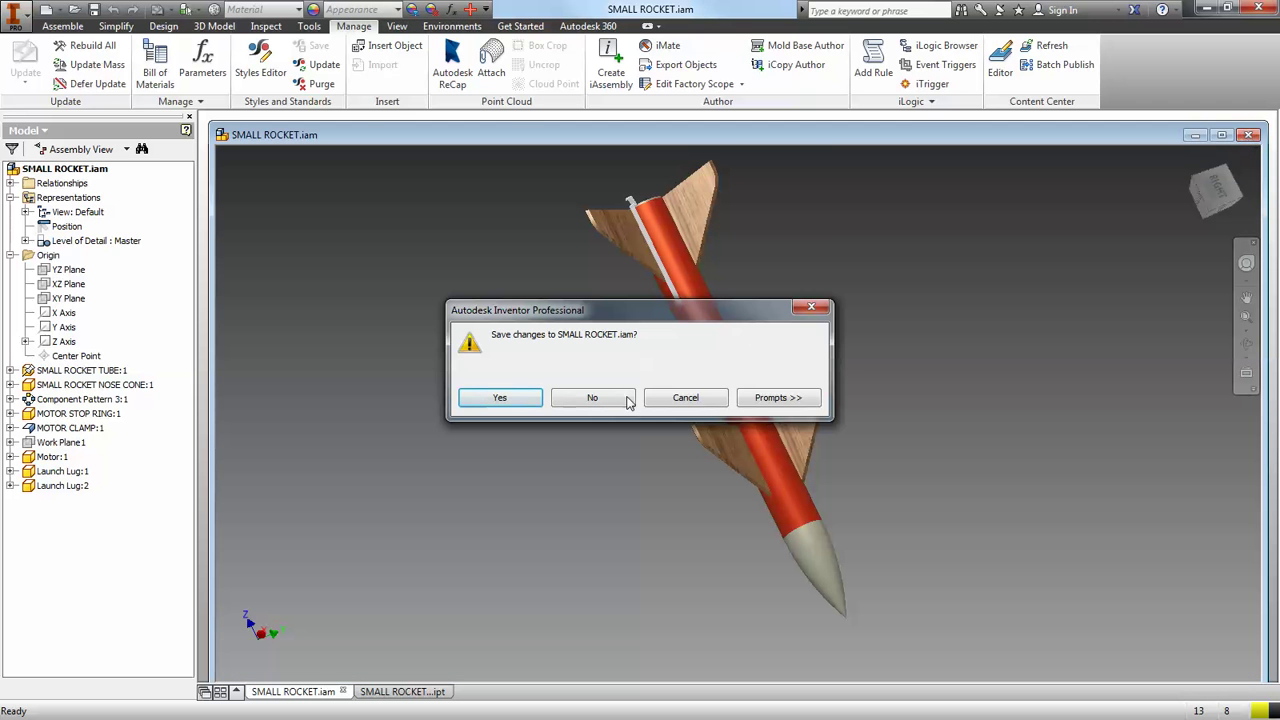
{"action": "left_click", "coordinate": [600, 399]}
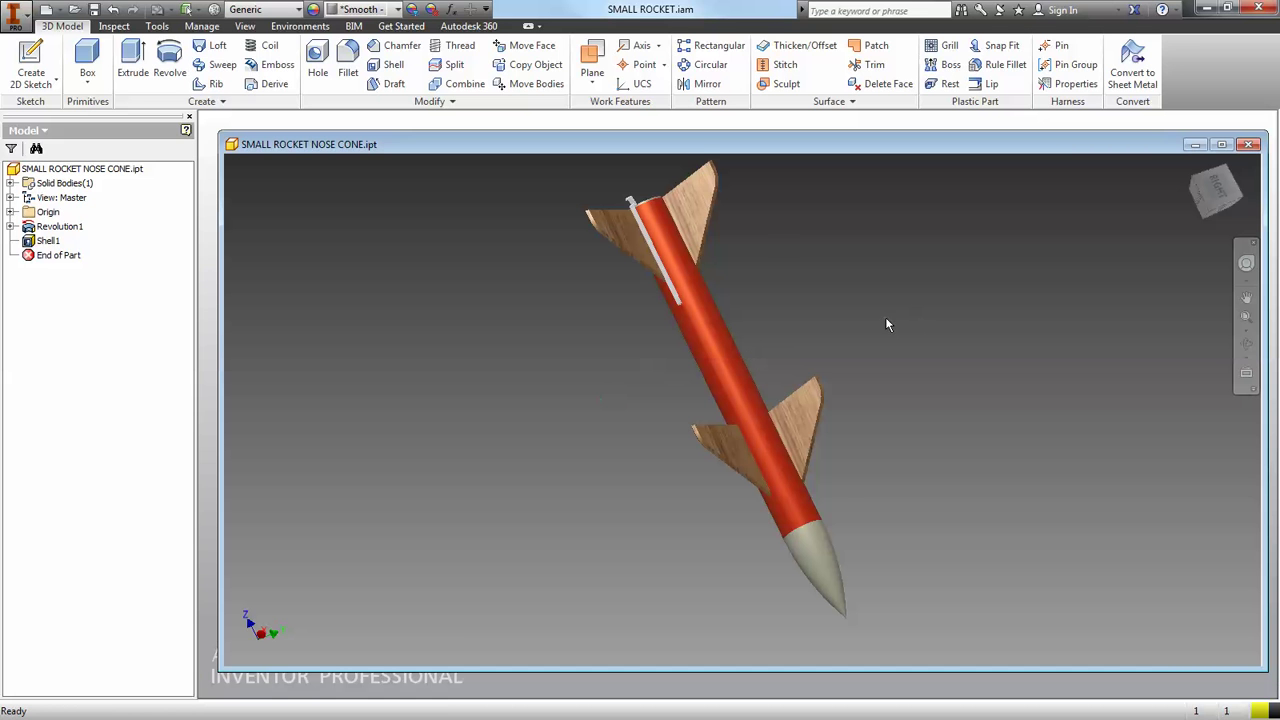
{"action": "left_click", "coordinate": [1249, 145]}
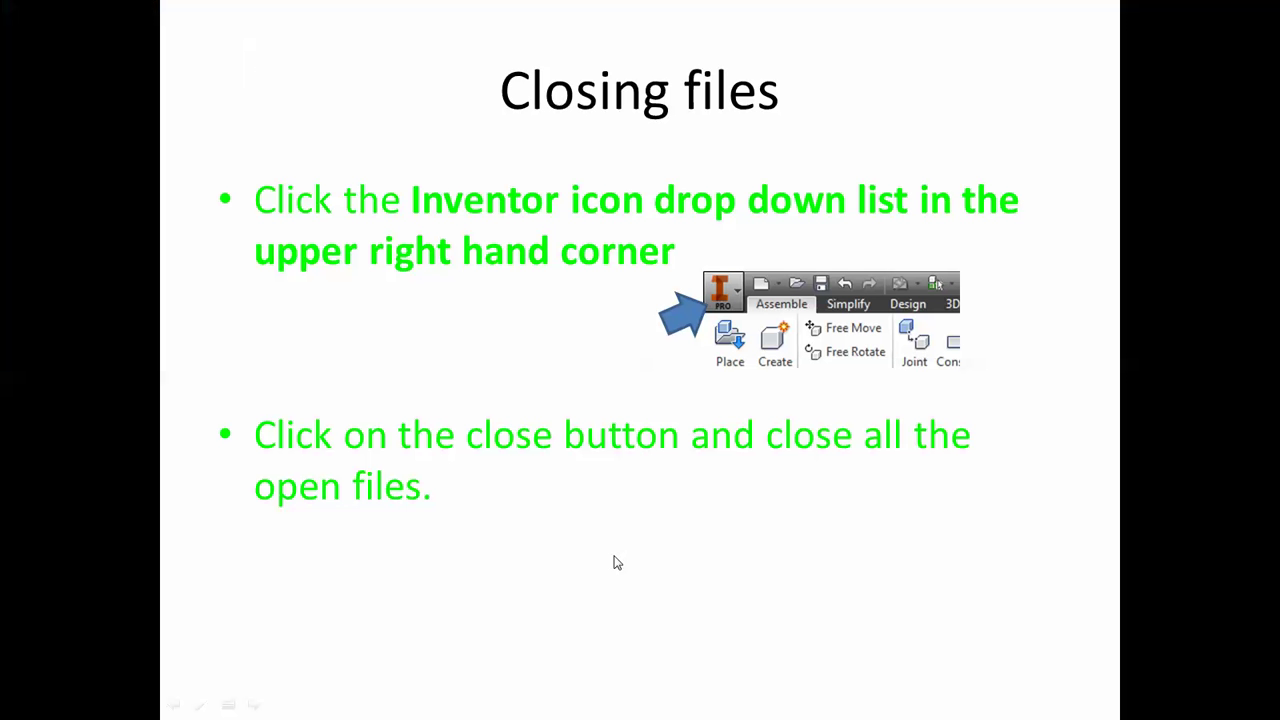
{"action": "left_click", "coordinate": [617, 562]}
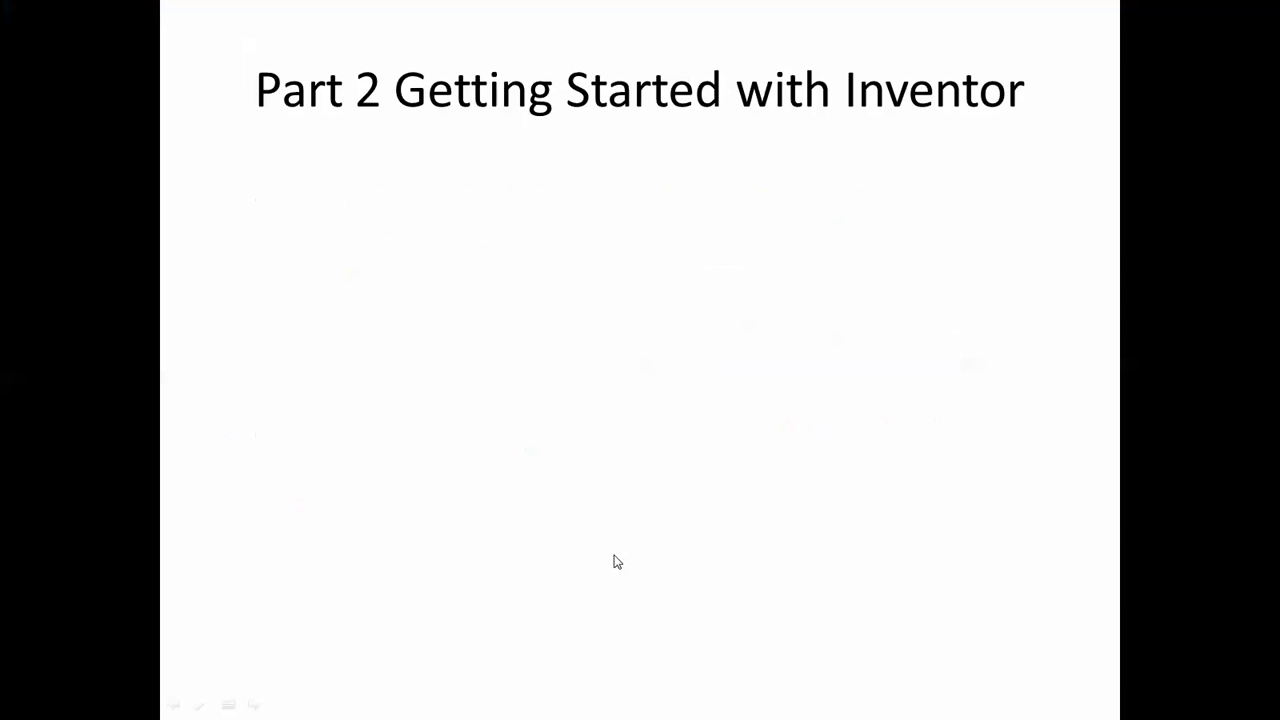